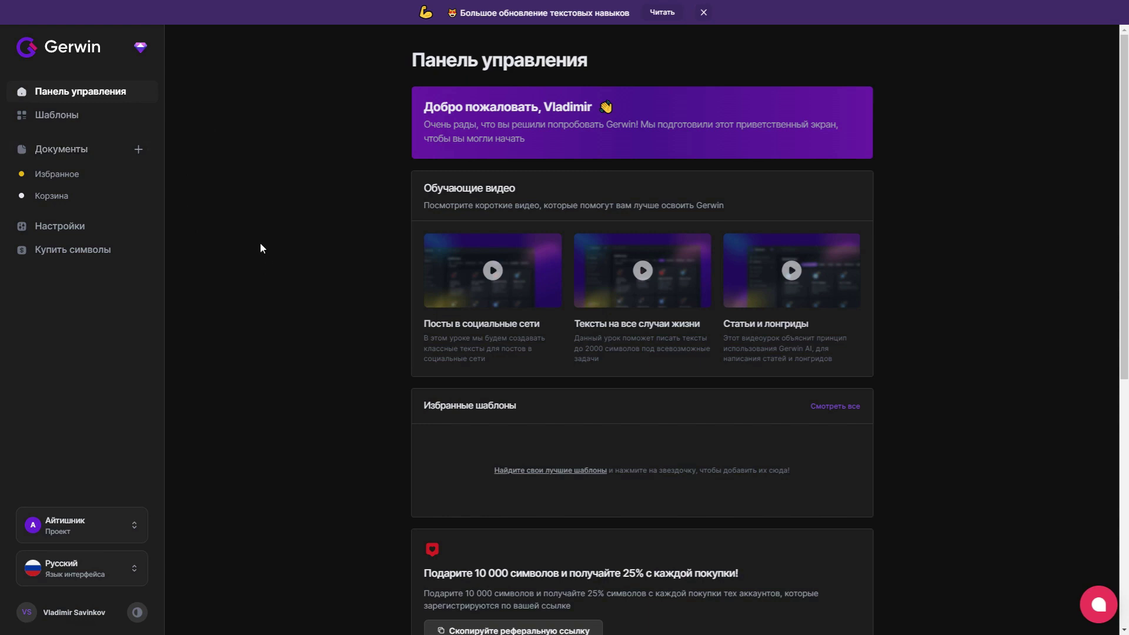
Step: Review the available symbol packages with their prices and the account's symbol usage statistics
left_click(61, 252)
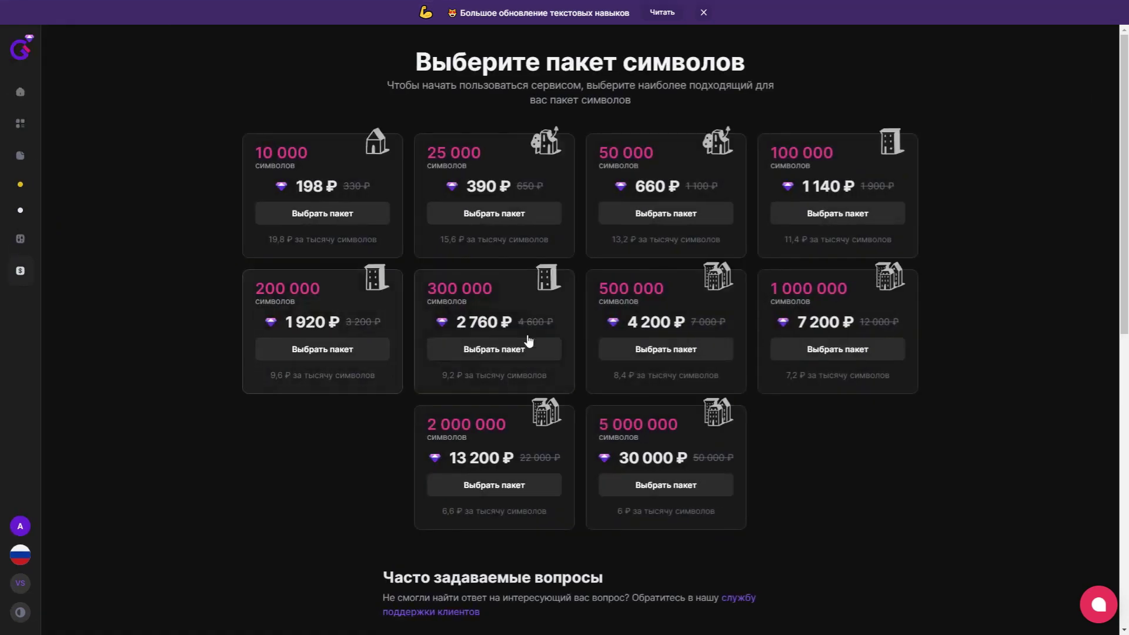
left_click(21, 240)
left_click_drag(477, 414, 566, 418)
left_click(260, 224)
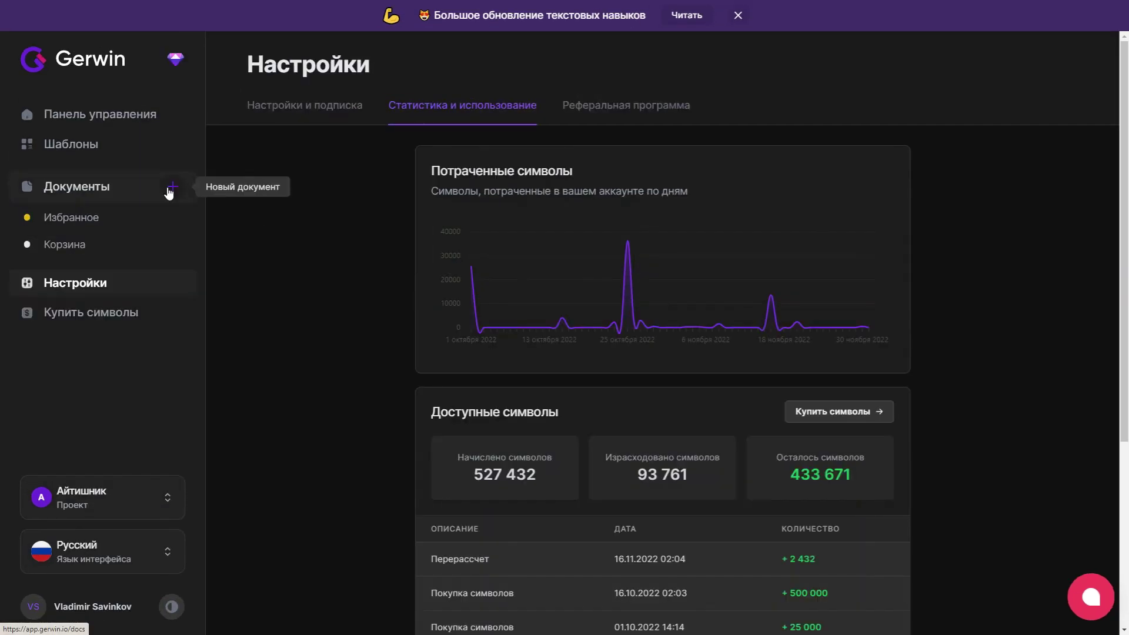
Step: Create a new document and open the «Описание видео» skill from the video section of the skills list
left_click(171, 188)
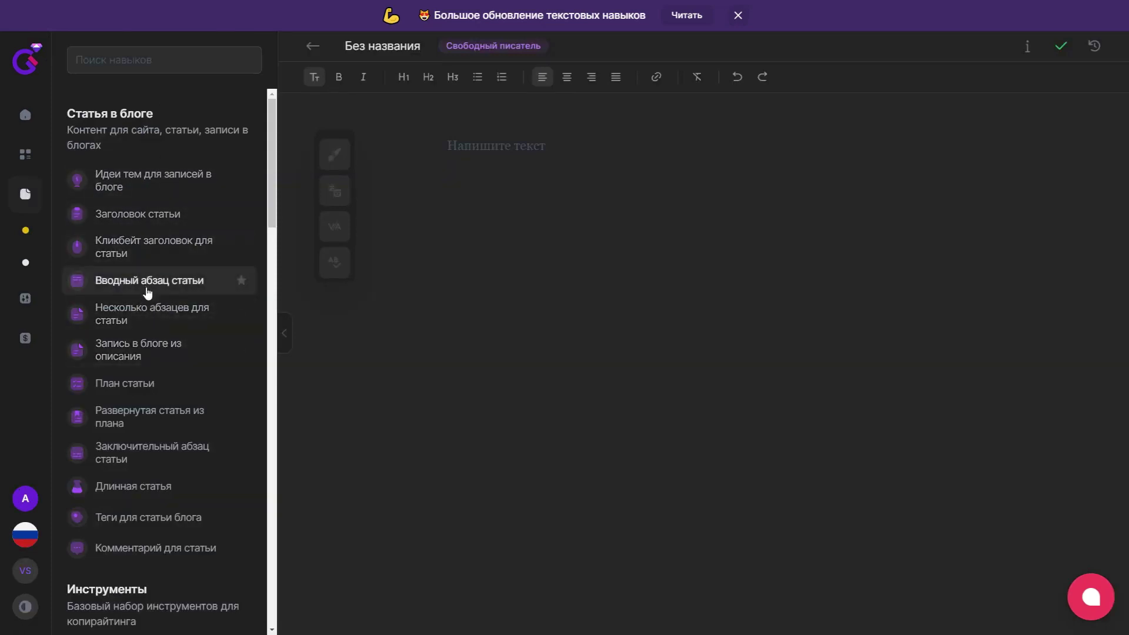
scroll(147, 290, "down", 13)
scroll(141, 295, "down", 10)
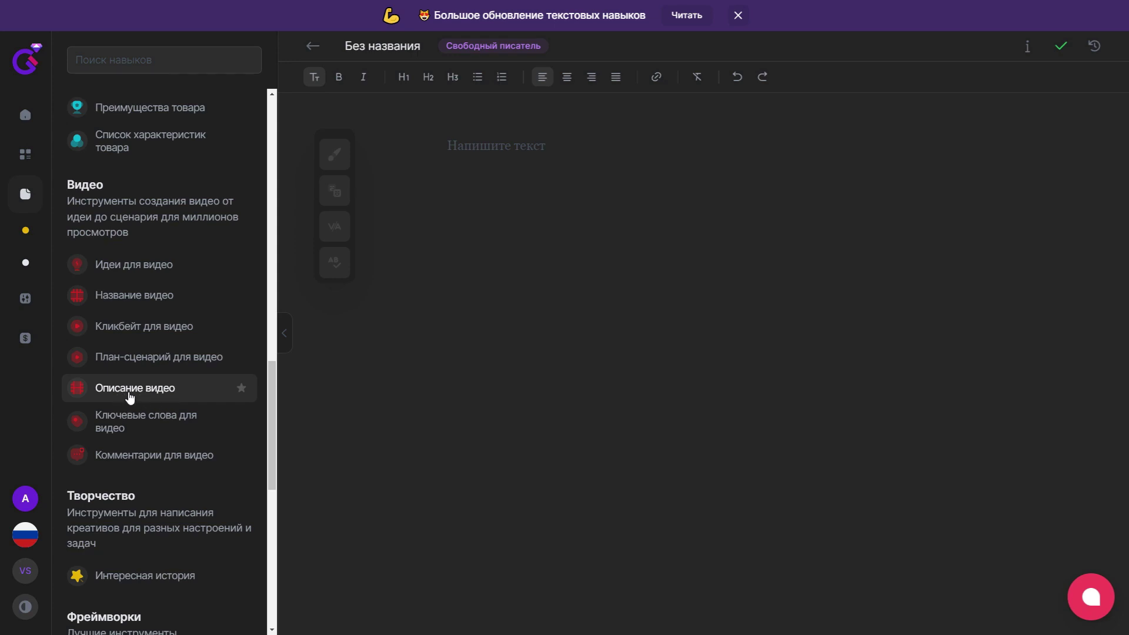
left_click(130, 394)
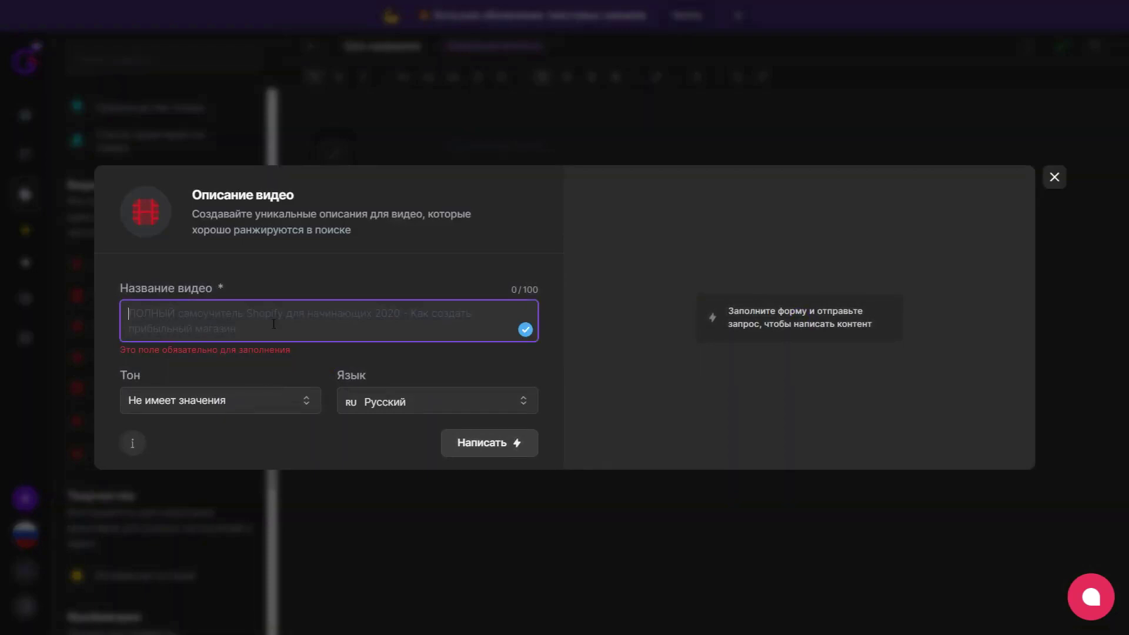
Step: Generate a description for the video title «Умные часы xiaomi», with tone «Не имеет значения» and language «Русский»
type("Умные часы xiaomi")
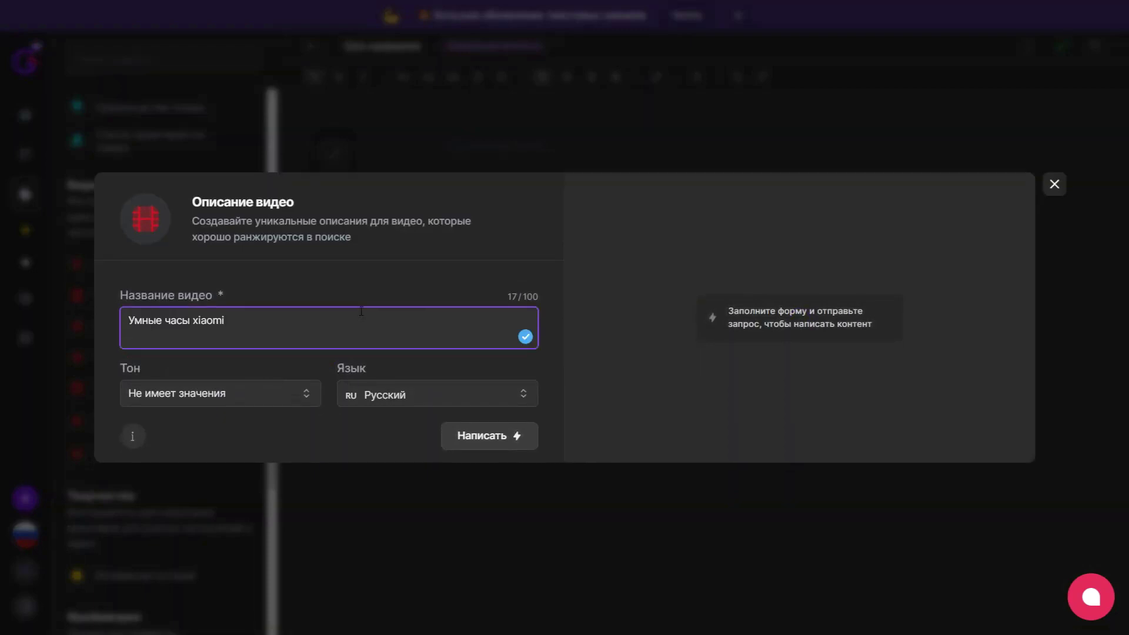
left_click(272, 391)
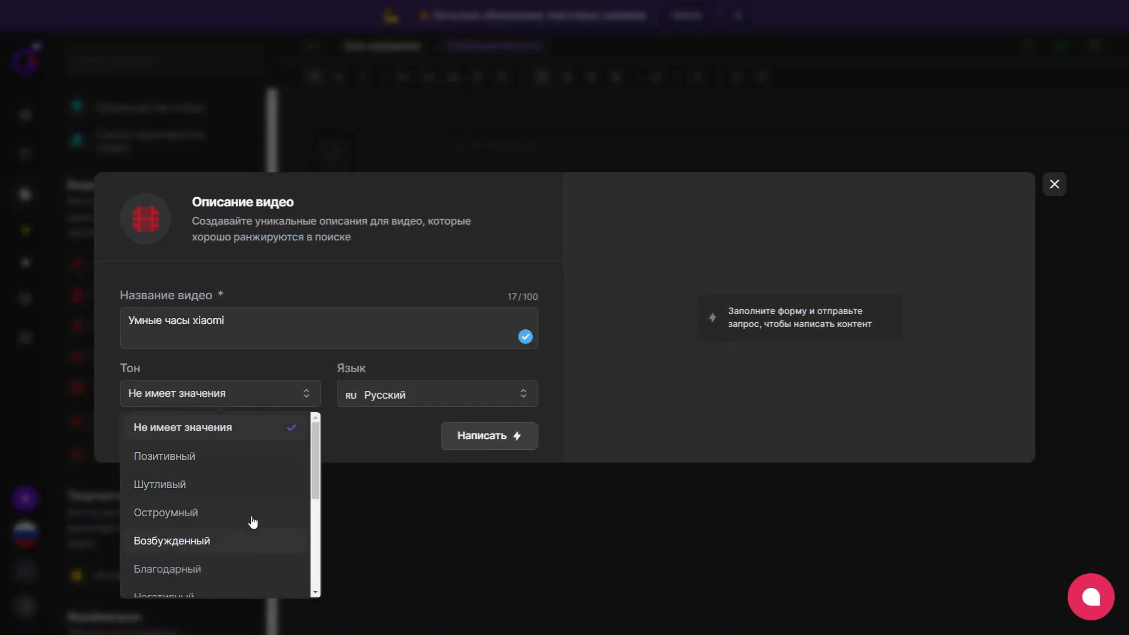
scroll(227, 512, "down", 3)
scroll(234, 504, "up", 3)
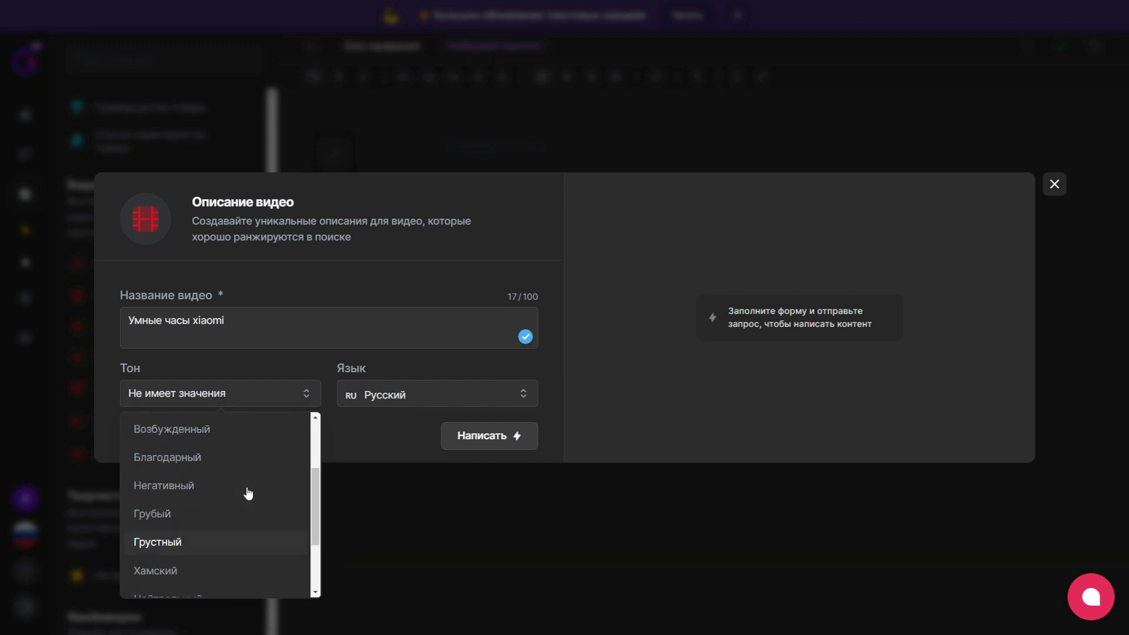
left_click(284, 391)
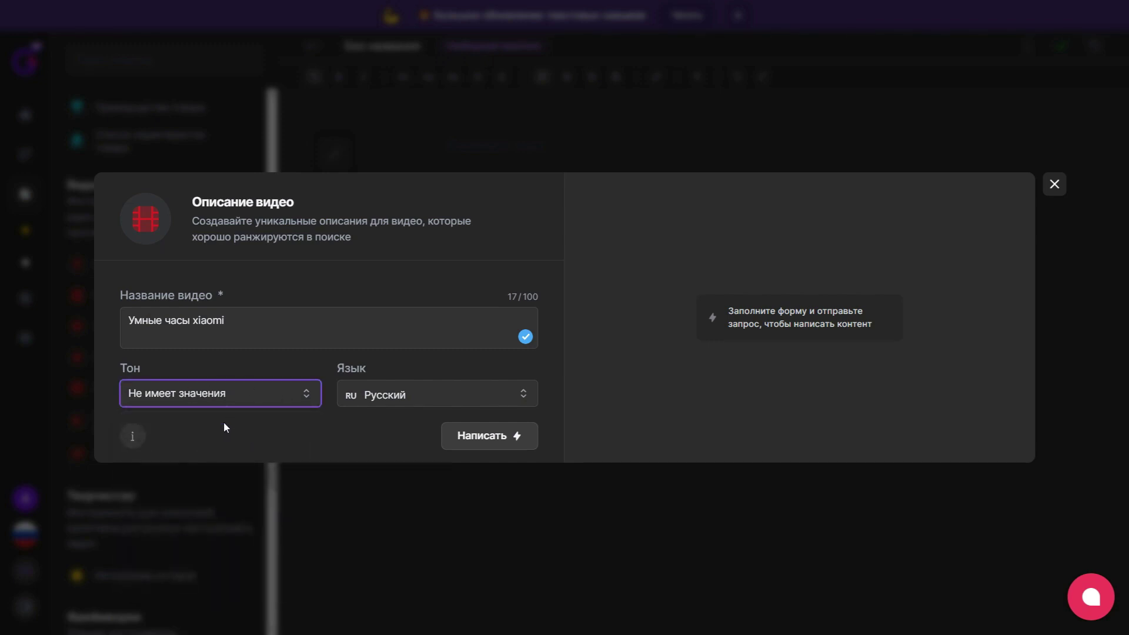
left_click(275, 431)
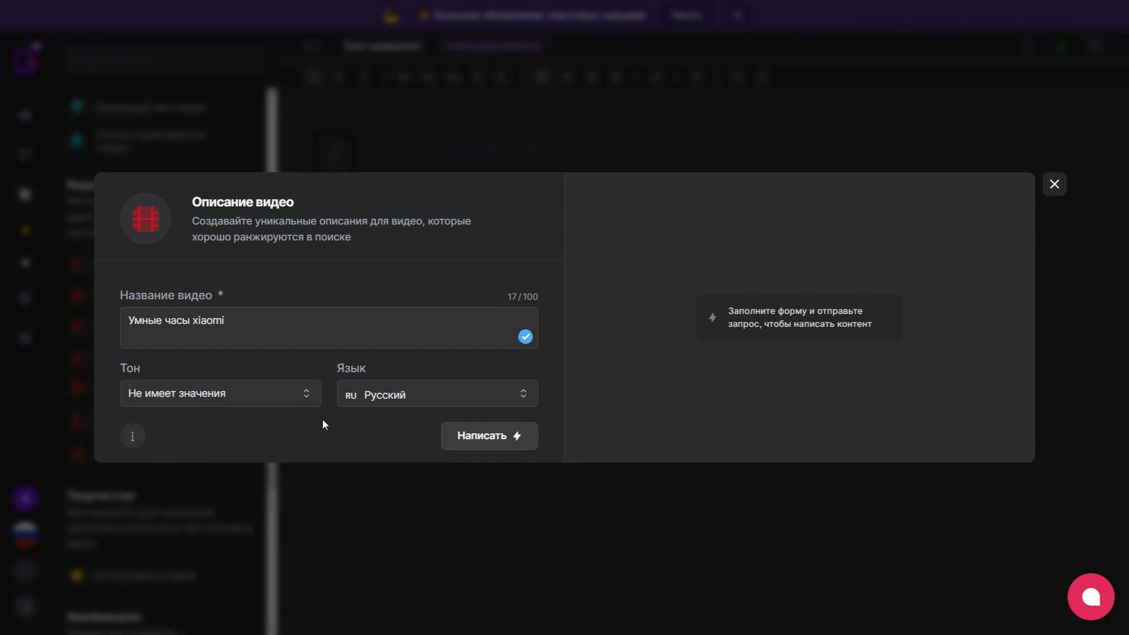
left_click(419, 393)
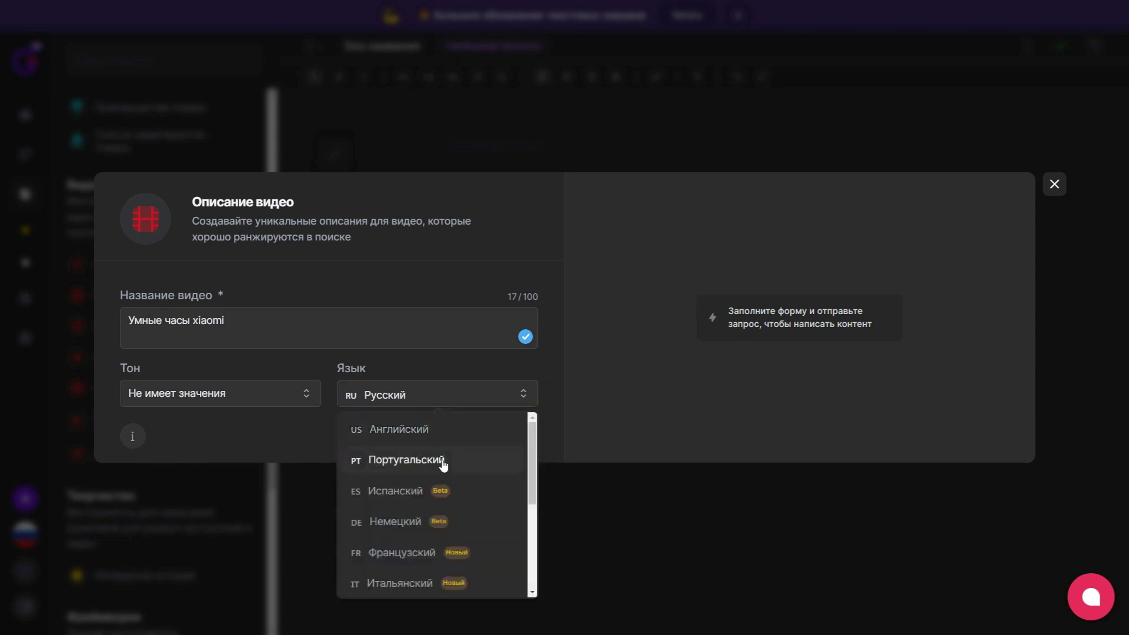
left_click(443, 369)
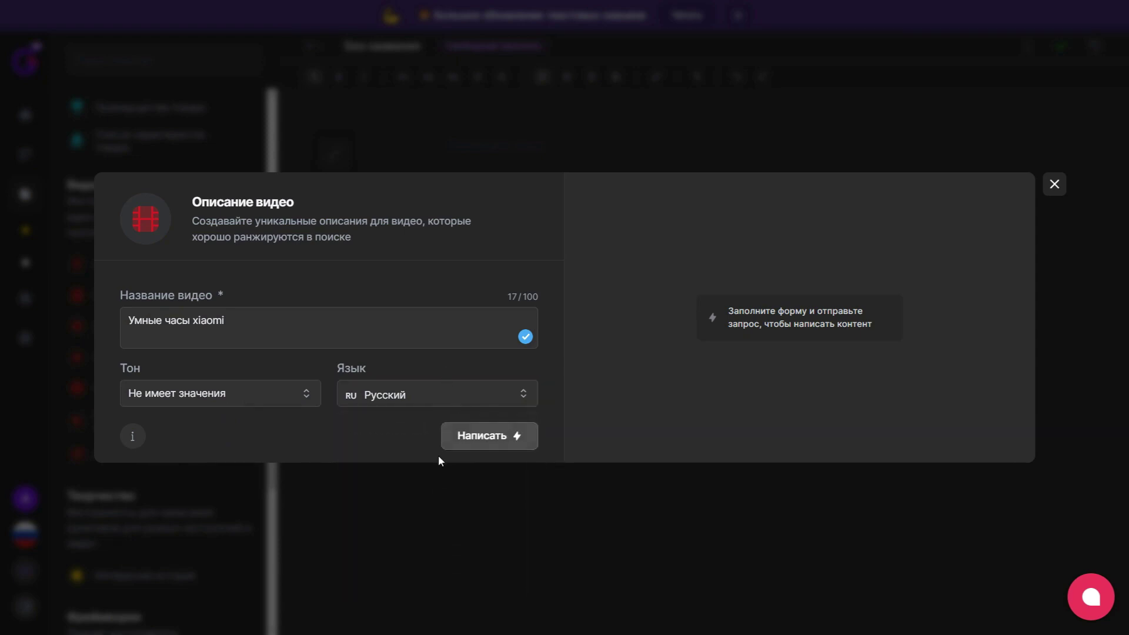
left_click(486, 435)
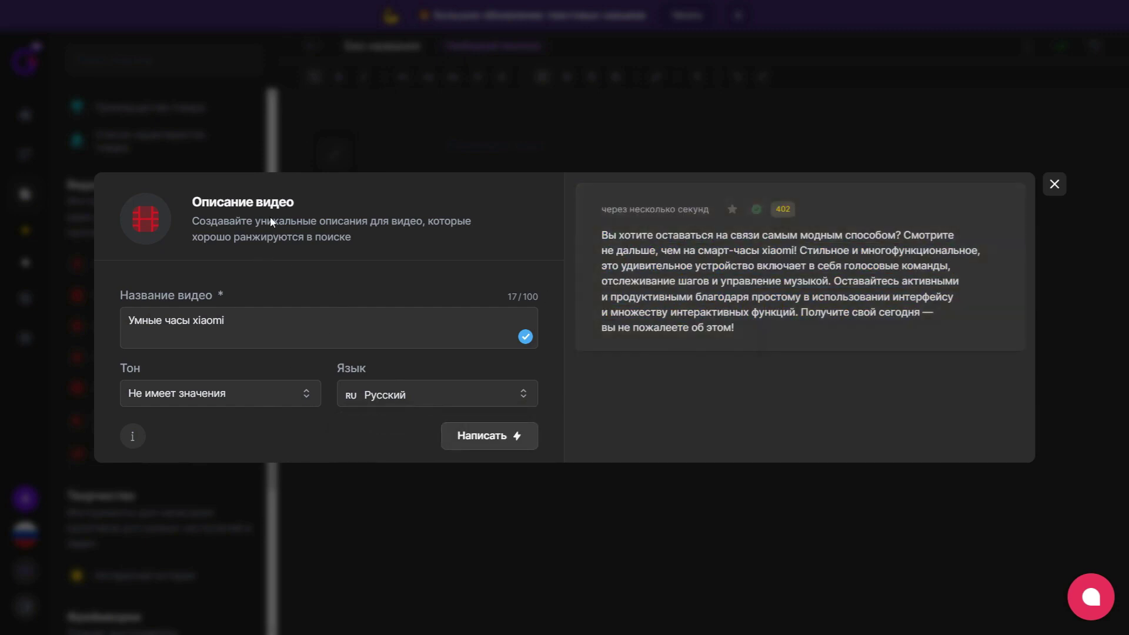
Step: Read through the generated description of the Xiaomi smart watch video
left_click_drag(610, 237, 943, 311)
left_click(821, 338)
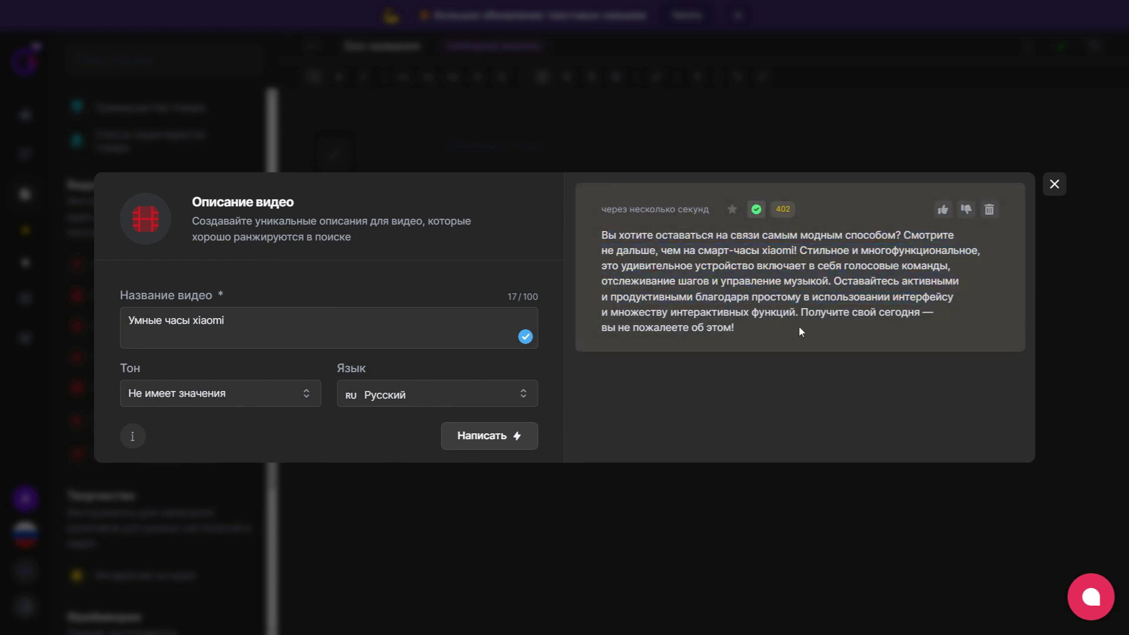
left_click_drag(821, 339, 665, 264)
left_click(661, 263)
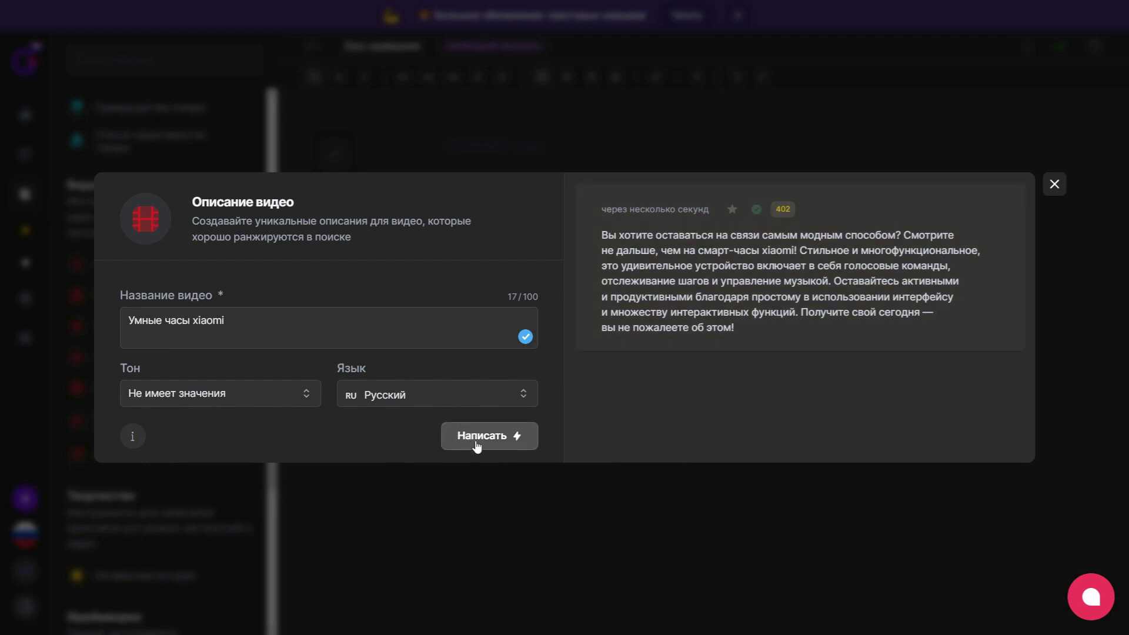
Step: Extend the video title to «Умные часы xiaomi как пользоваться» and generate another description
left_click(281, 327)
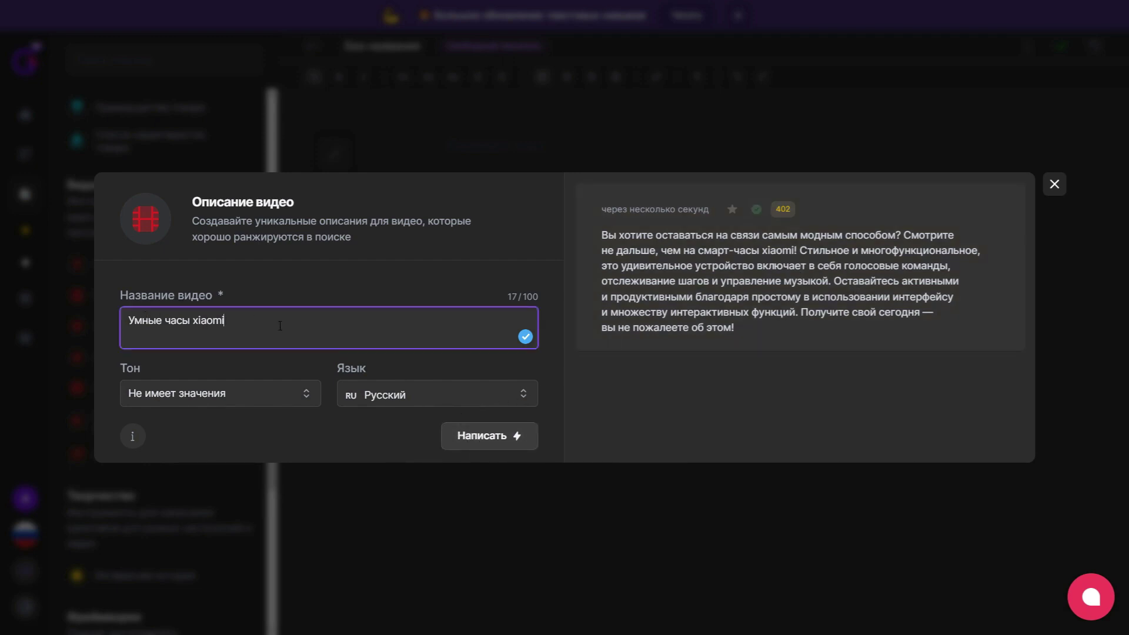
type("как пользоваться")
key("Return")
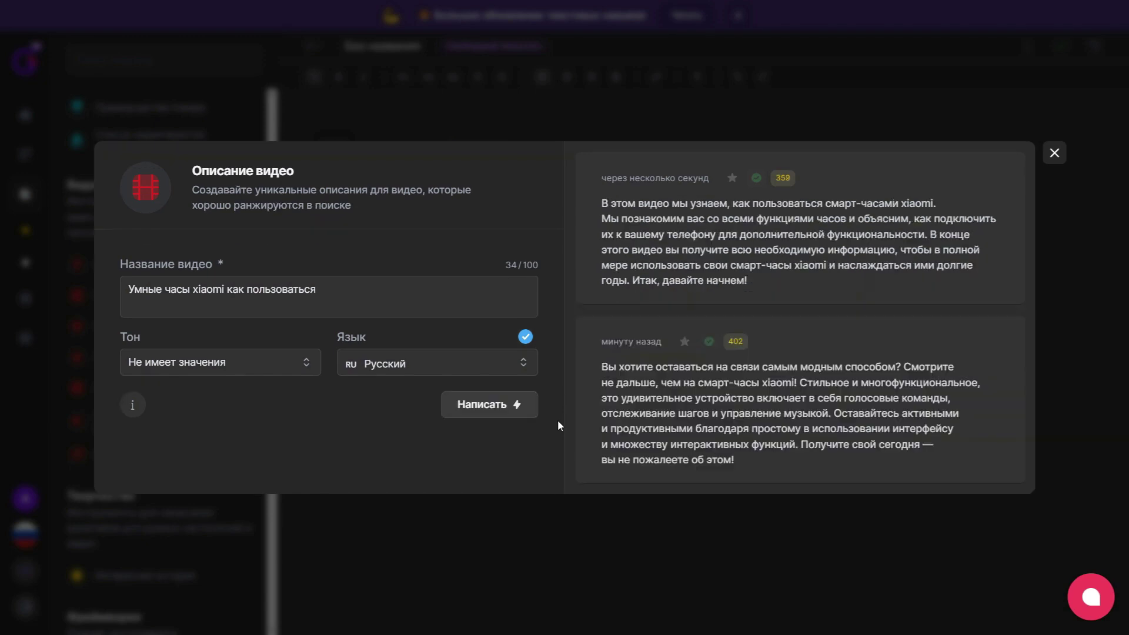
Step: Read through the newly generated description about how to use the smart watch
left_click_drag(601, 203, 946, 213)
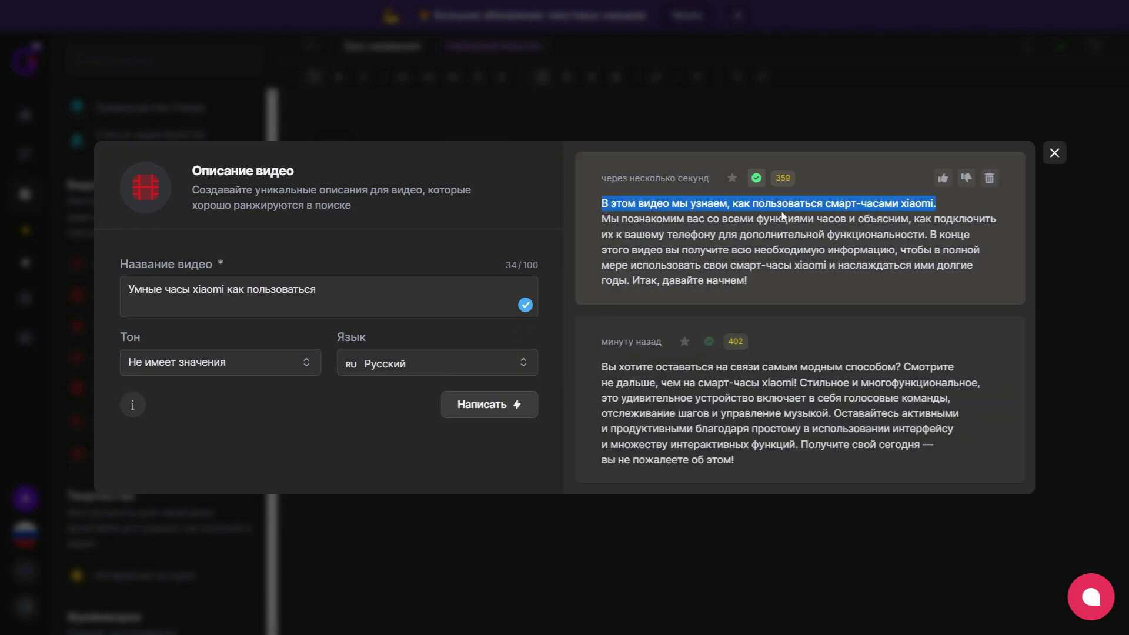
left_click_drag(603, 218, 679, 280)
left_click(785, 287)
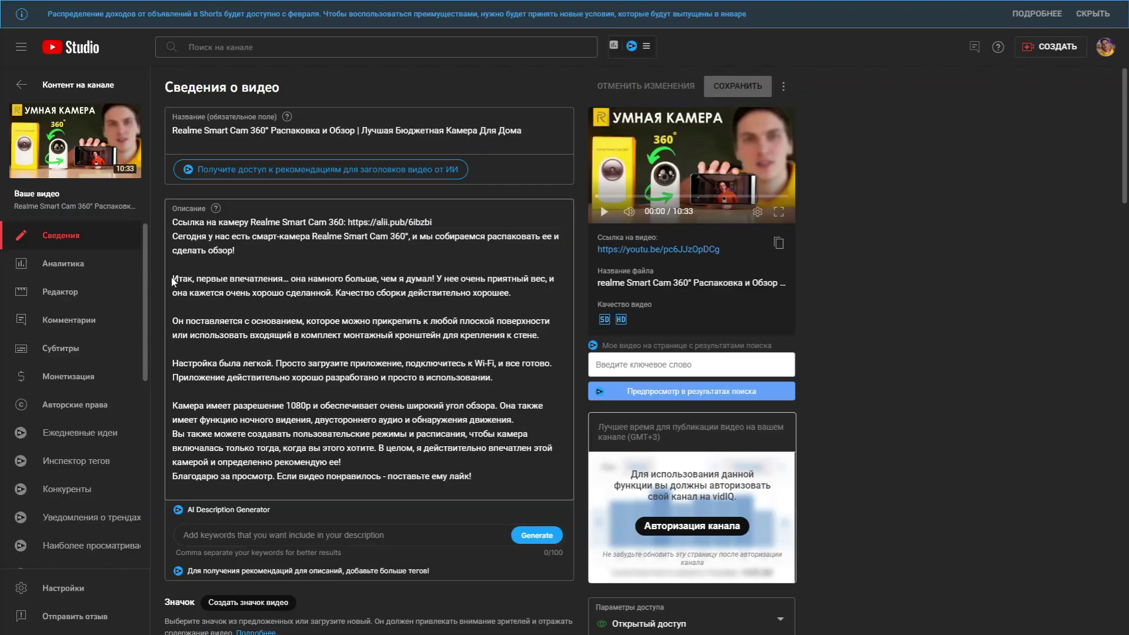
Step: Switch to YouTube Studio and examine the description text of the Realme Smart Cam 360° video, enlarging the page to 125%
left_click_drag(173, 223, 251, 293)
key("Down")
left_click_drag(178, 236, 481, 245)
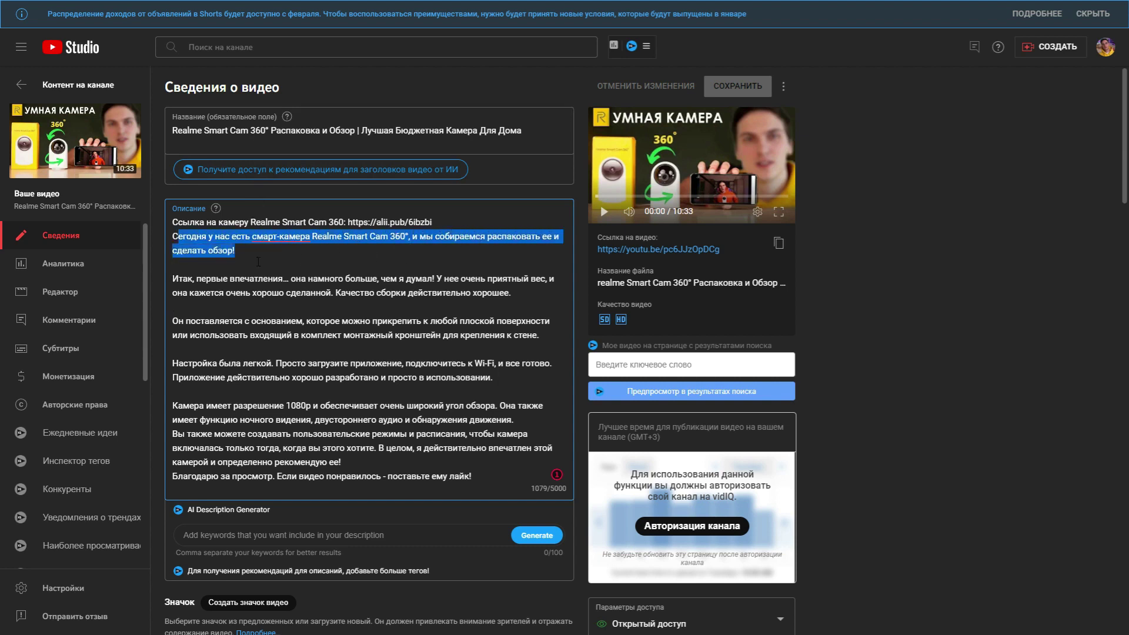
double_click(178, 281)
left_click_drag(178, 281, 517, 477)
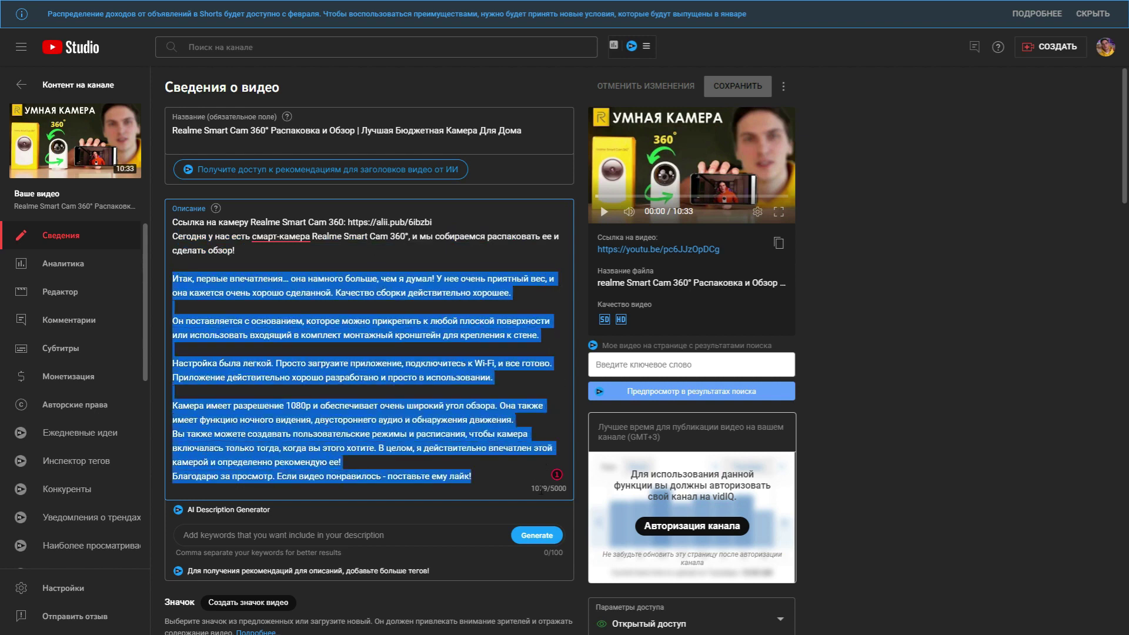
left_click(517, 478)
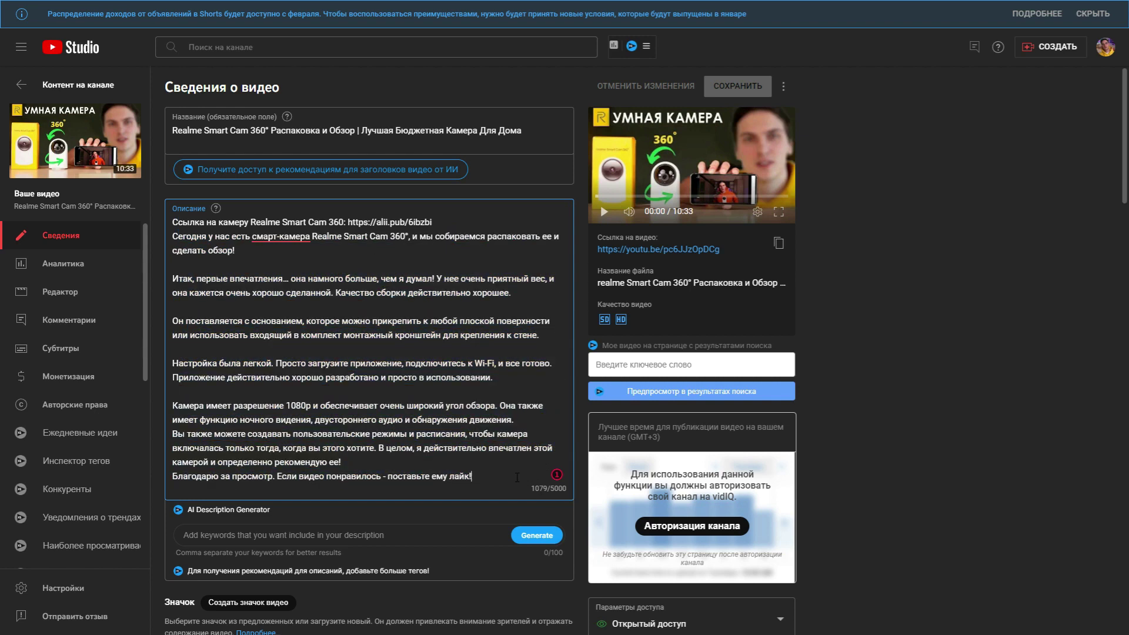
key("ctrl+plus")
key("ctrl+plus")
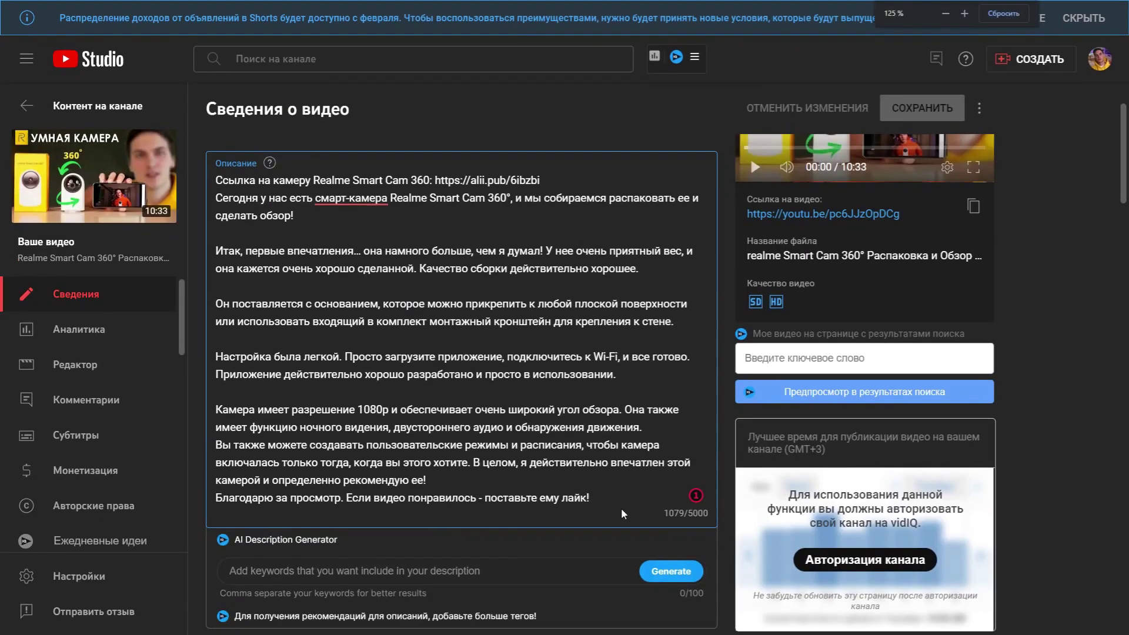
key("ctrl+a")
left_click(615, 490)
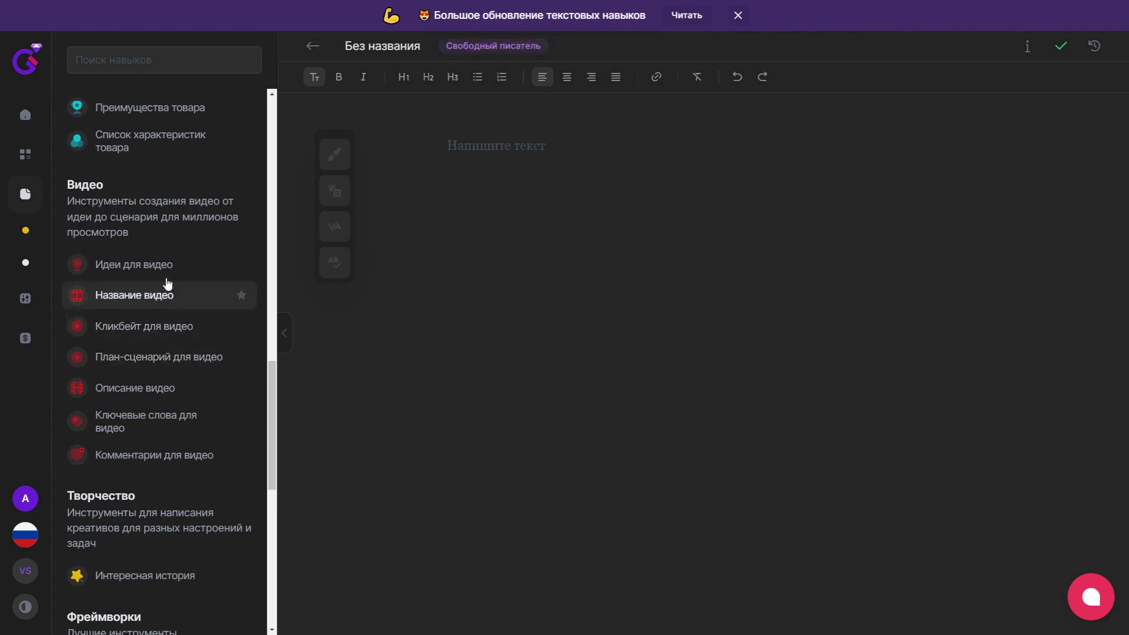
Step: Back in Gerwin, look at the «Идеи для видео» skill form and browse the remaining skill categories
scroll(164, 272, "up", 1)
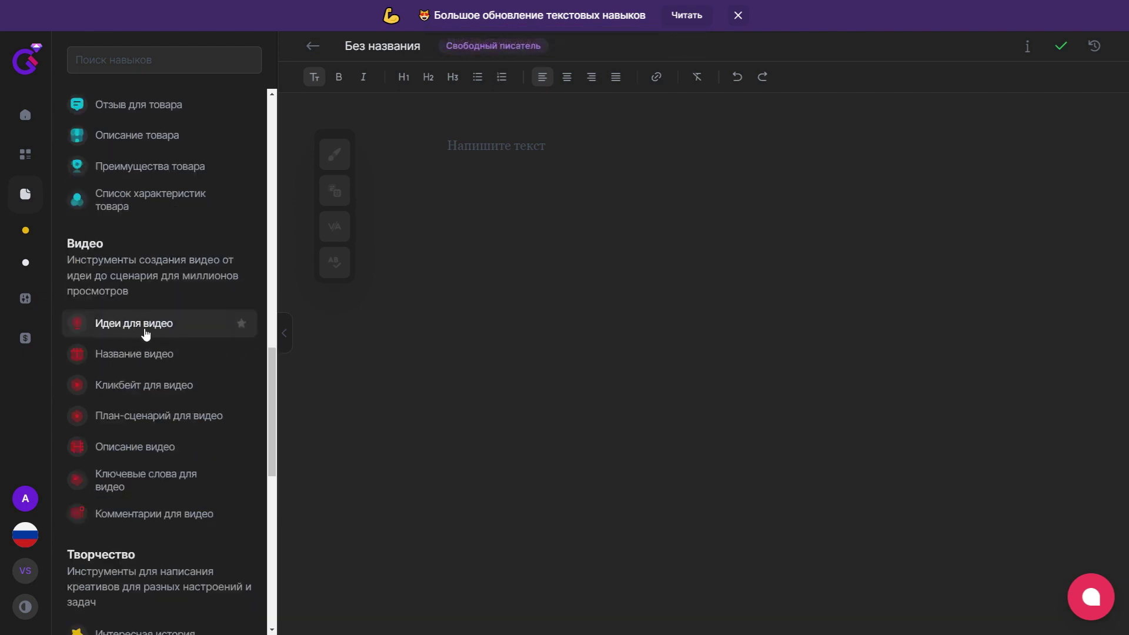
left_click(146, 329)
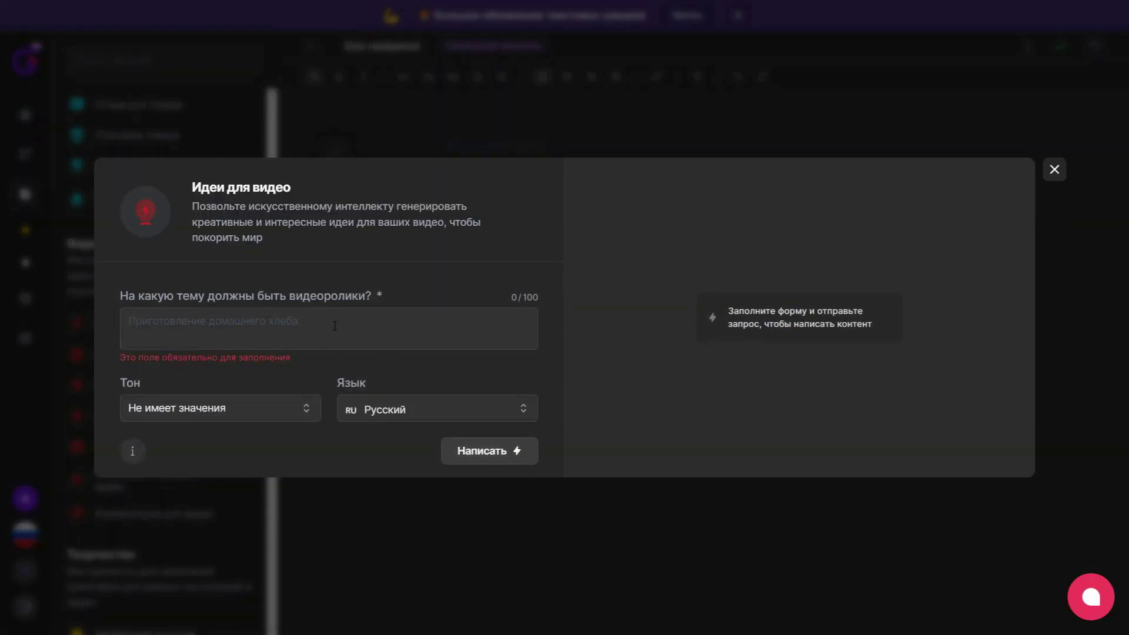
left_click(1055, 177)
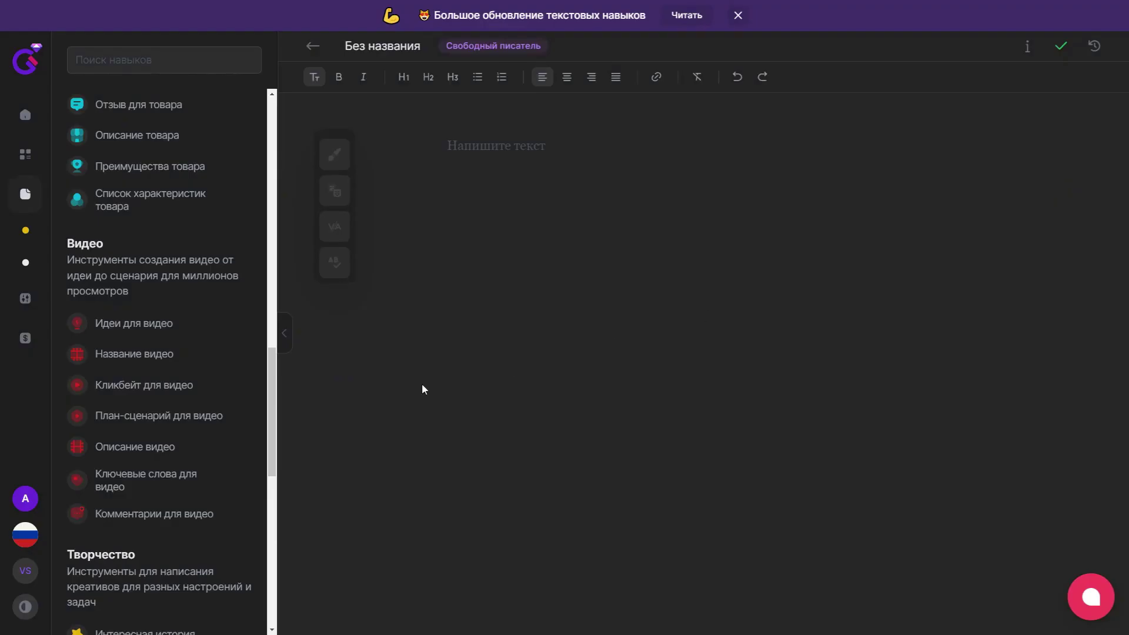
scroll(185, 370, "down", 9)
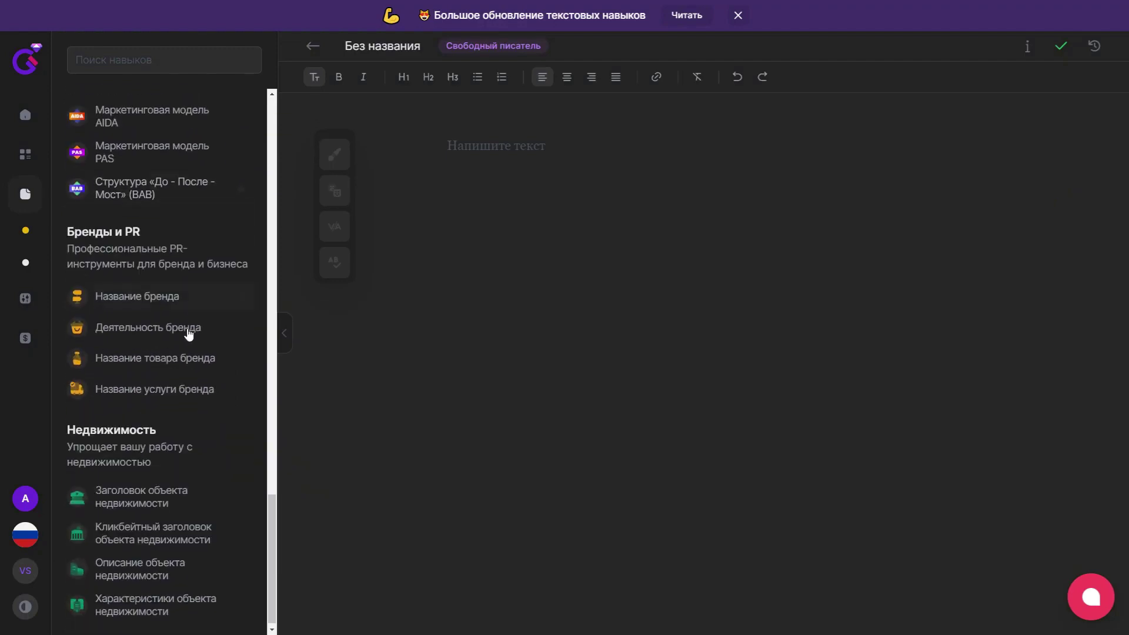
scroll(189, 335, "up", 7)
scroll(179, 321, "up", 9)
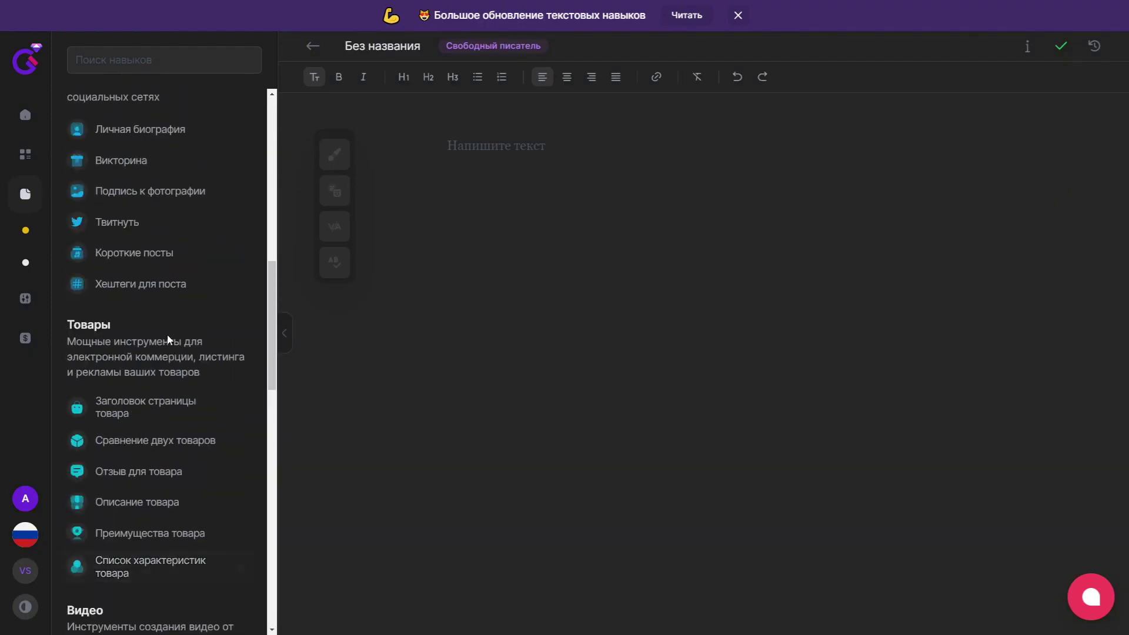
scroll(161, 361, "up", 2)
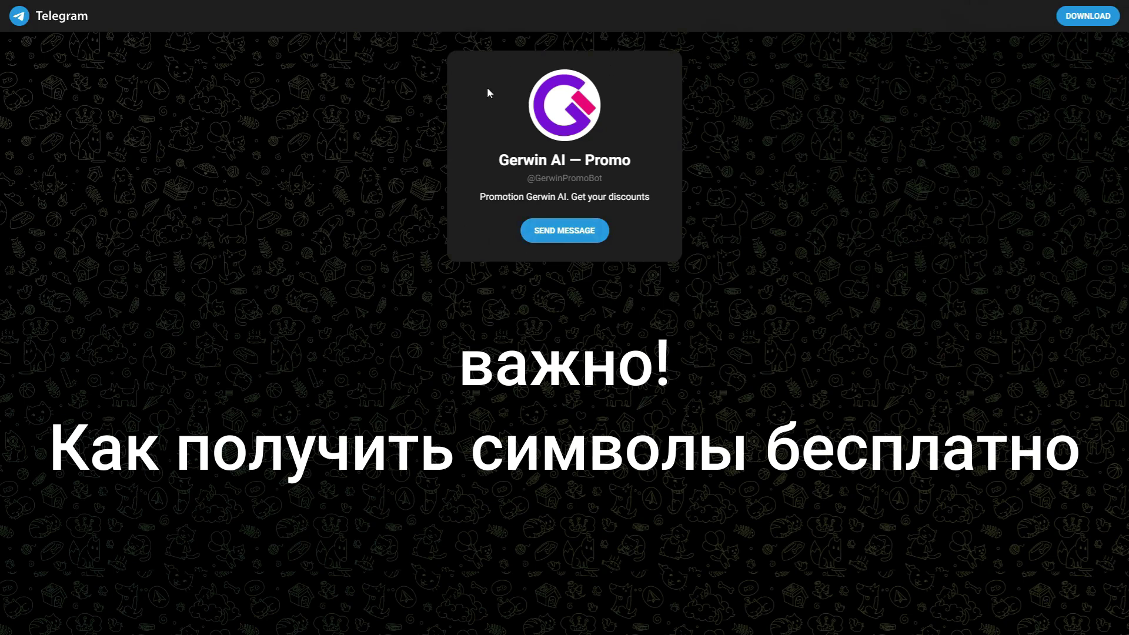
Step: Switch to Telegram, start the Gerwin AI — Promo bot and request a promo code
left_click(557, 242)
left_click(582, 89)
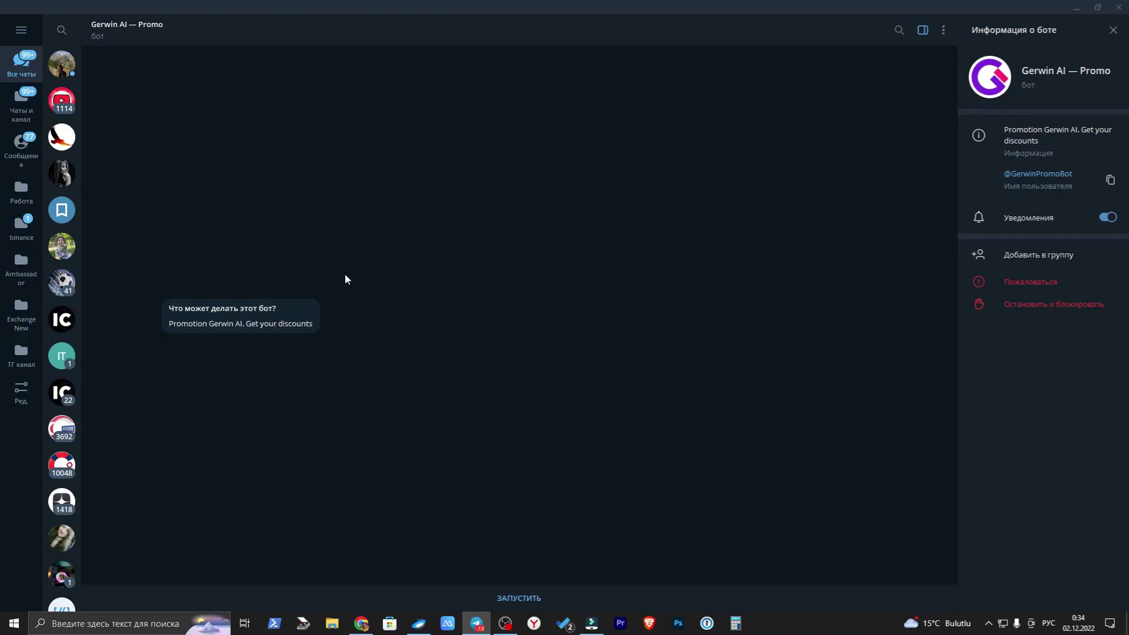
left_click(497, 598)
left_click(231, 568)
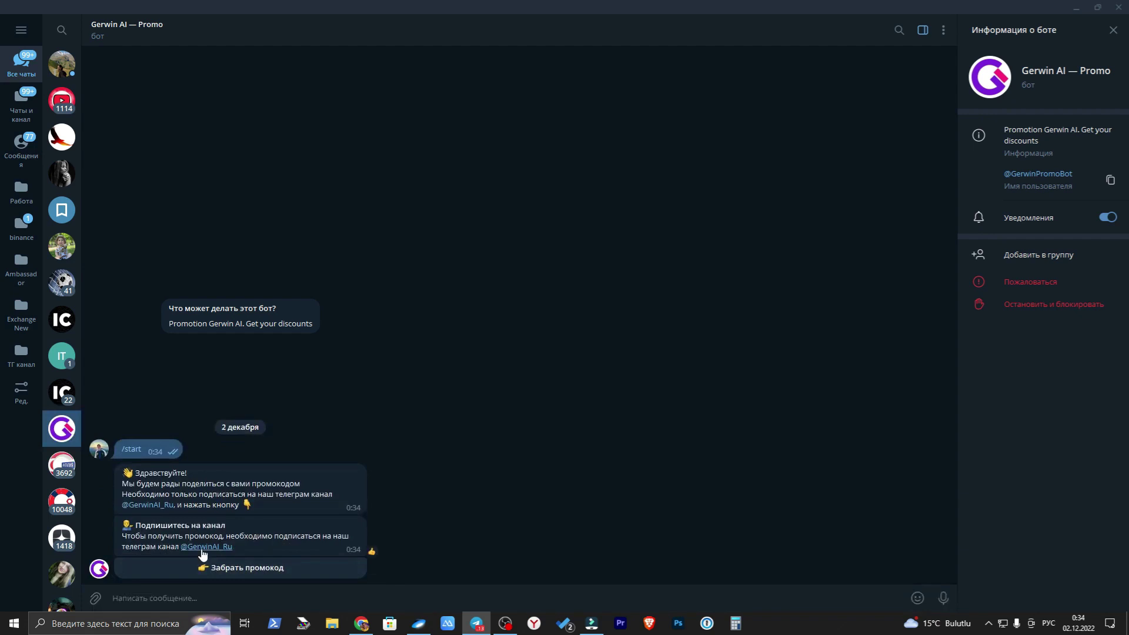
left_click(201, 548)
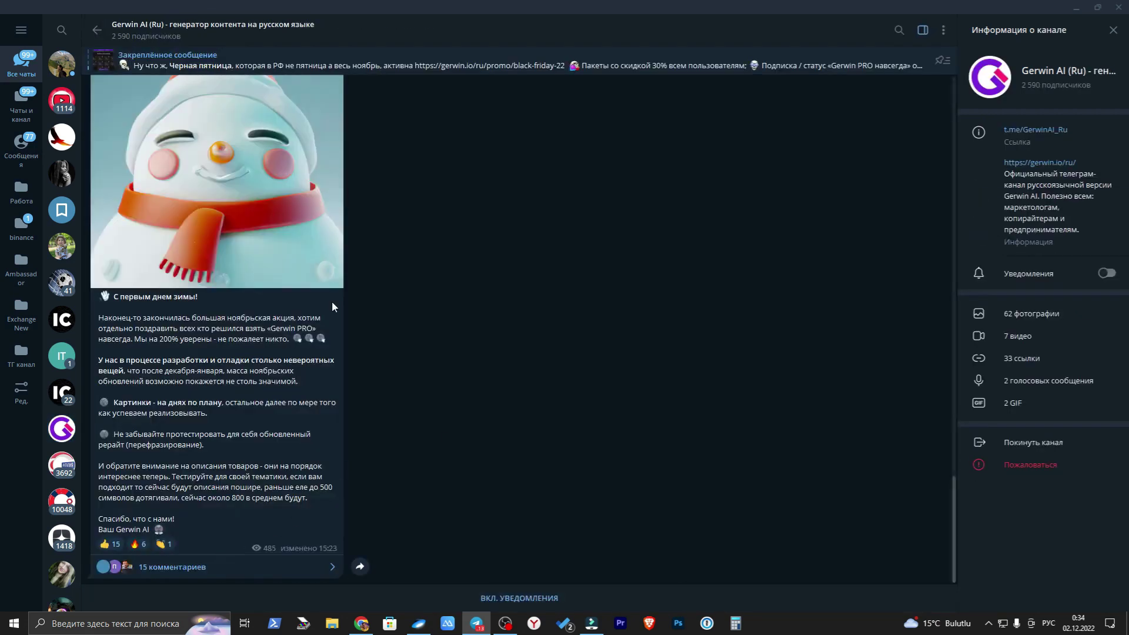
left_click(97, 30)
left_click(277, 567)
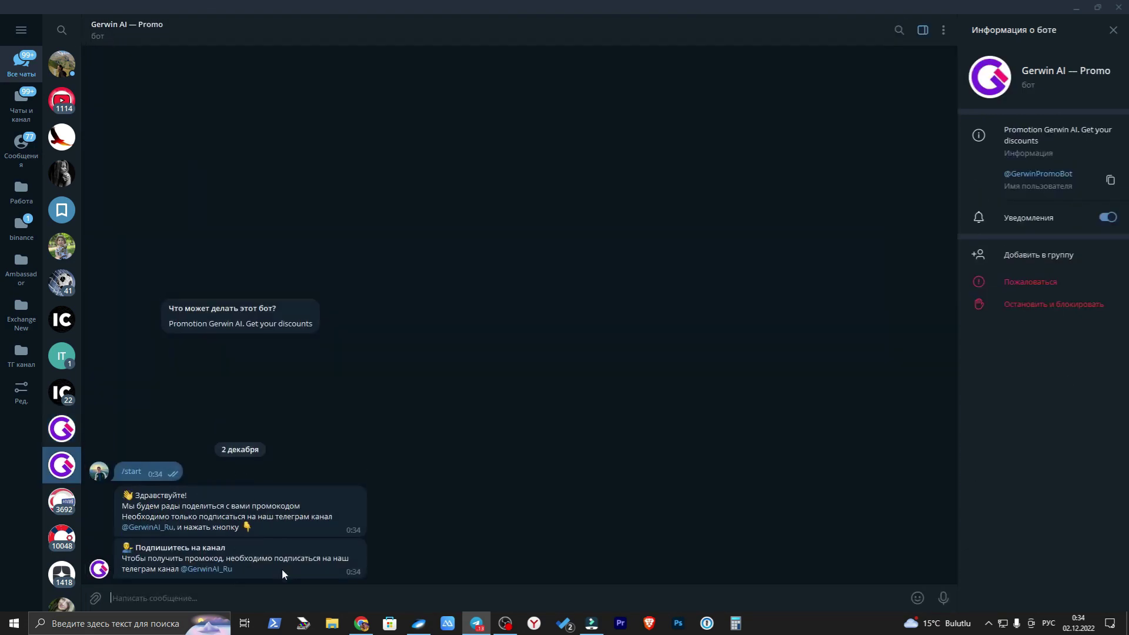
left_click_drag(160, 548, 196, 559)
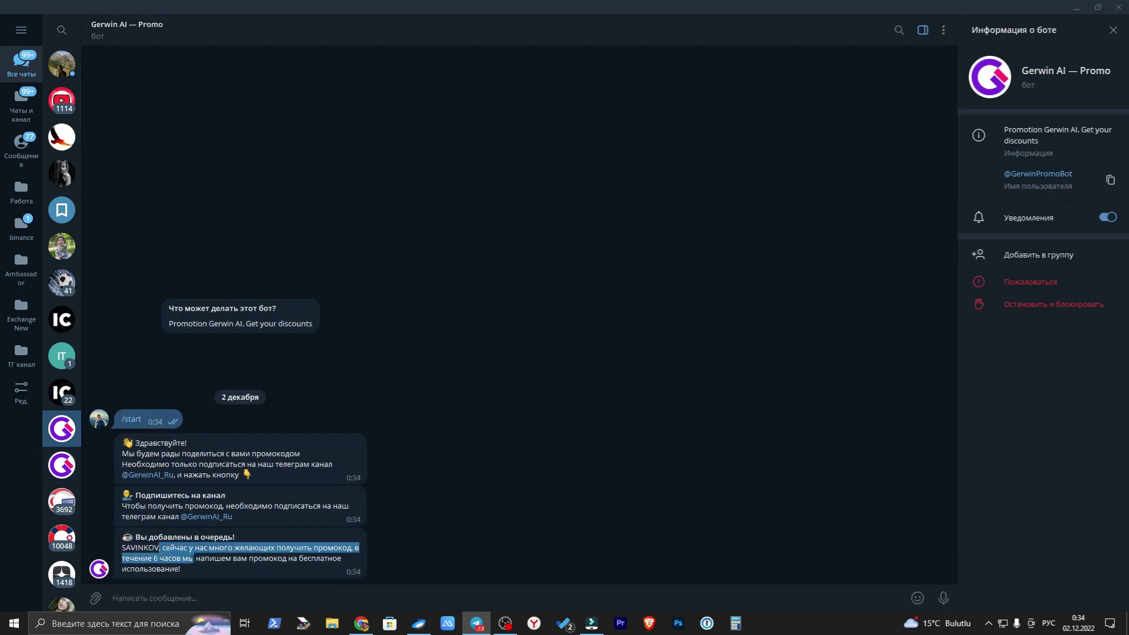
Step: Read the waiting time and promo code terms in the Gerwin AI — Promo bot's last message
double_click(170, 558)
double_click(268, 558)
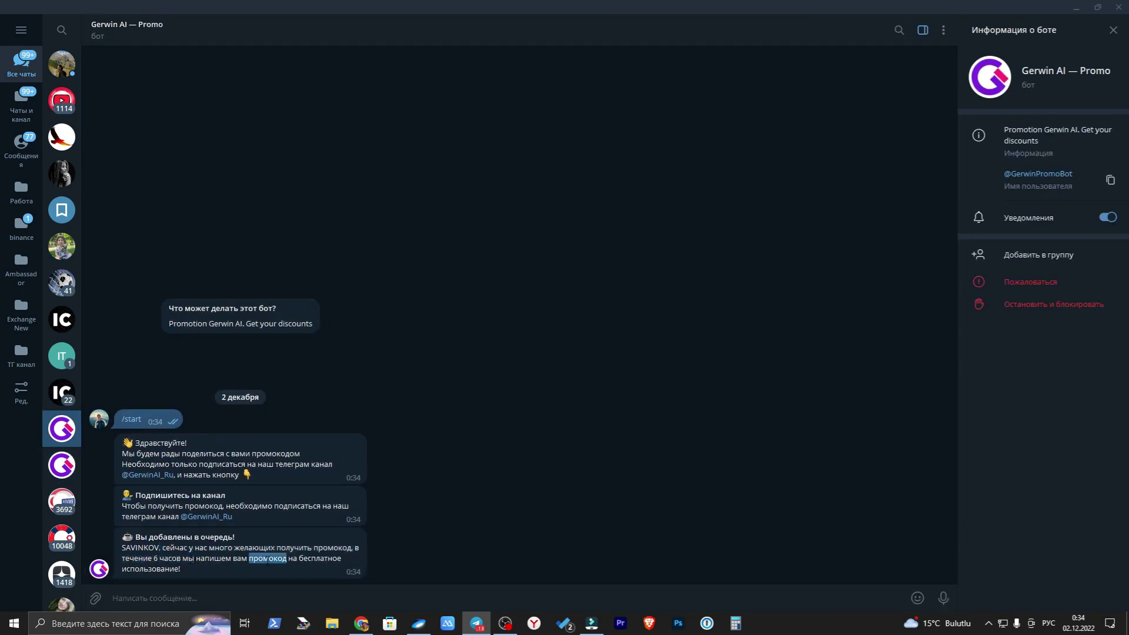
left_click(191, 560)
double_click(325, 560)
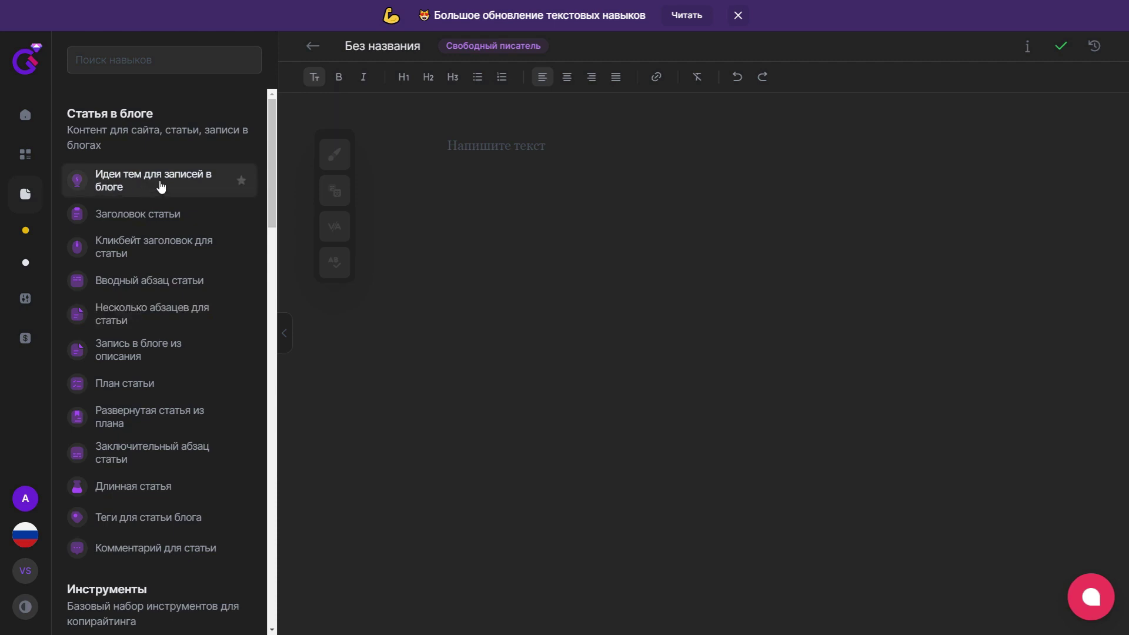
Step: Back in Gerwin, generate blog topic ideas for «Уход за цветами» and copy the idea «Посадка и уход за многолетними цветущими растениями»
left_click(138, 187)
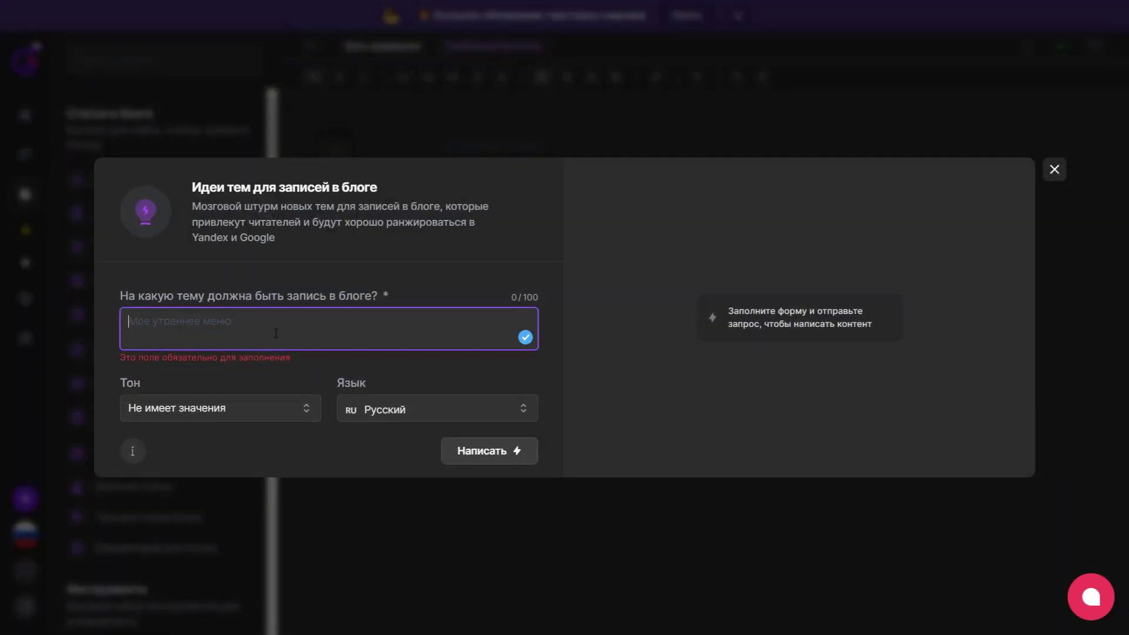
type("Уход за цветами")
left_click(469, 451)
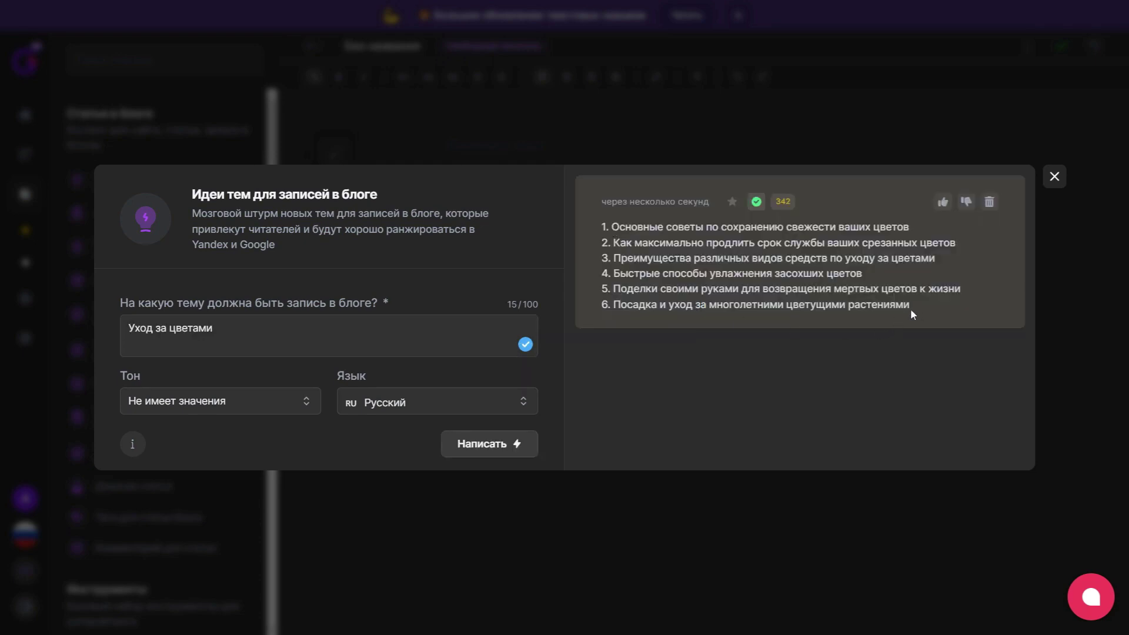
left_click_drag(613, 305, 923, 317)
key("ctrl+c")
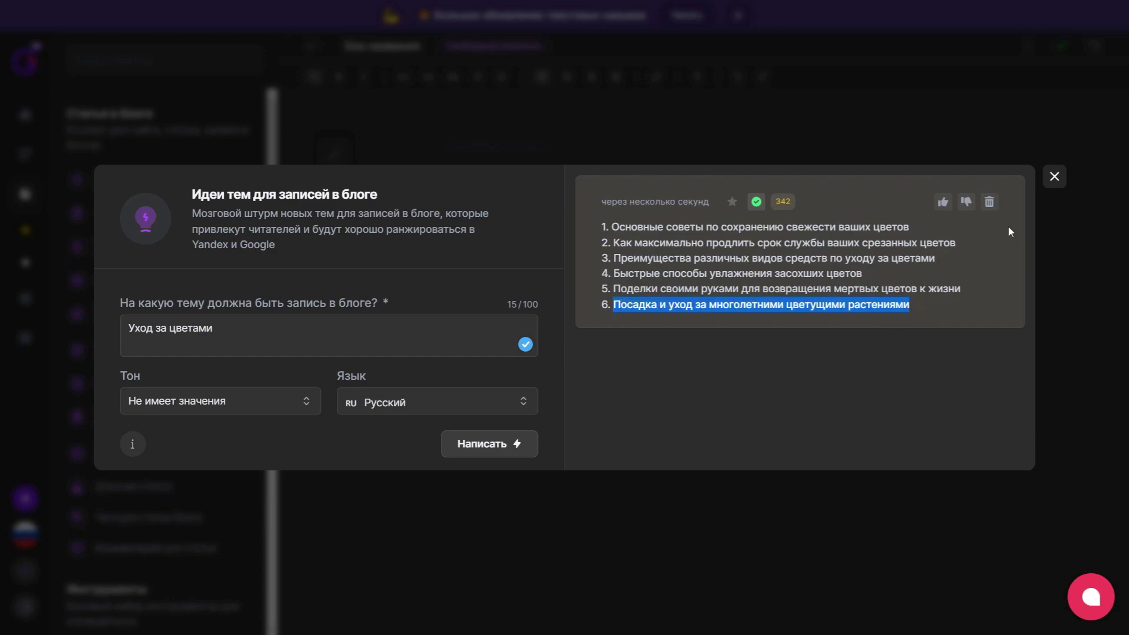
left_click(1054, 176)
Step: Generate an outline with the «План статьи» skill for the copied title «Посадка и уход за многолетними цветущими растениями»
left_click(149, 220)
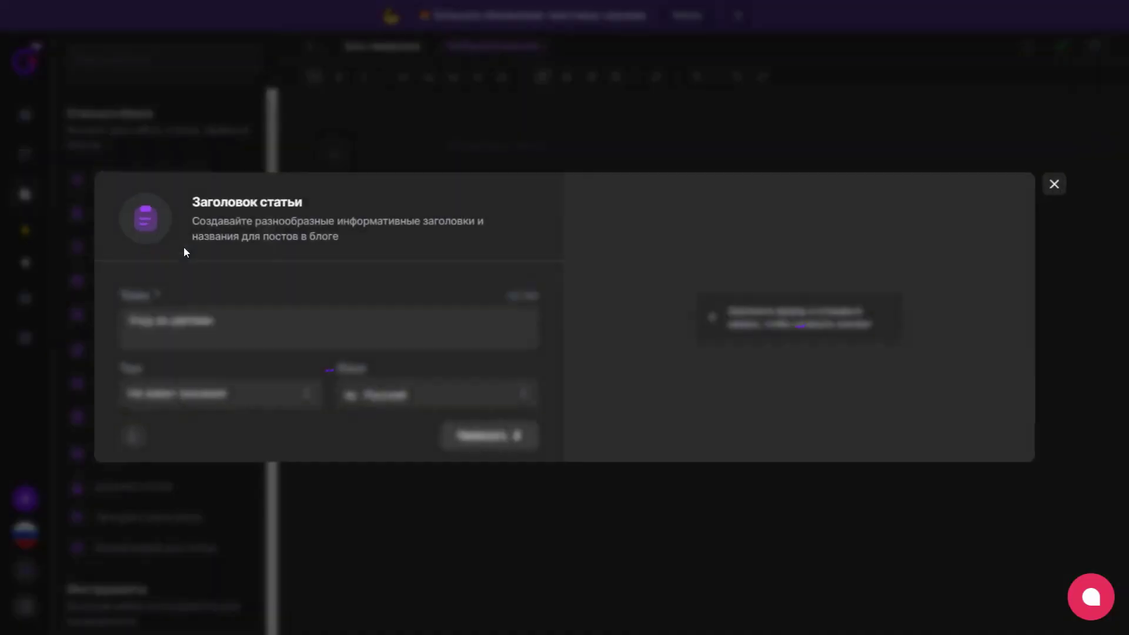
left_click(1055, 184)
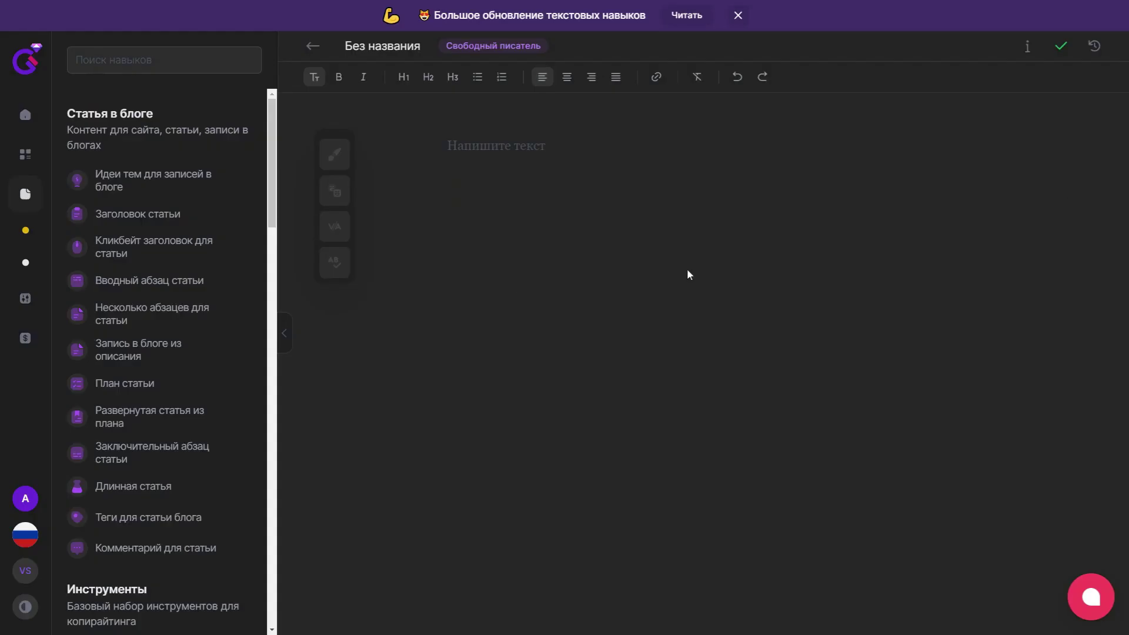
left_click(115, 391)
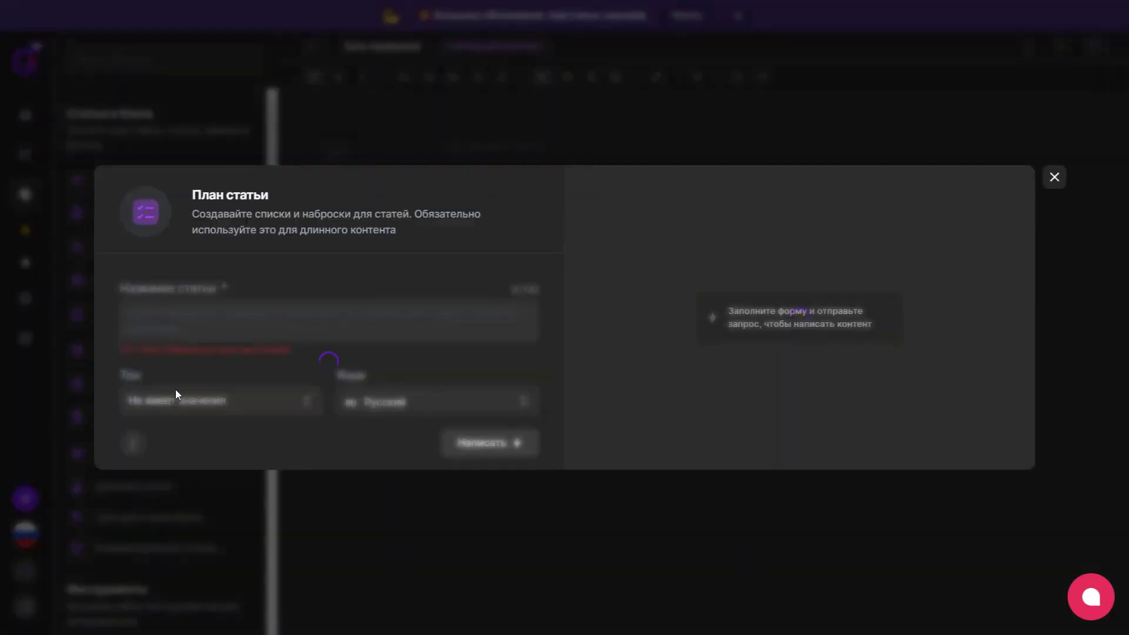
key("ctrl+v")
left_click(492, 438)
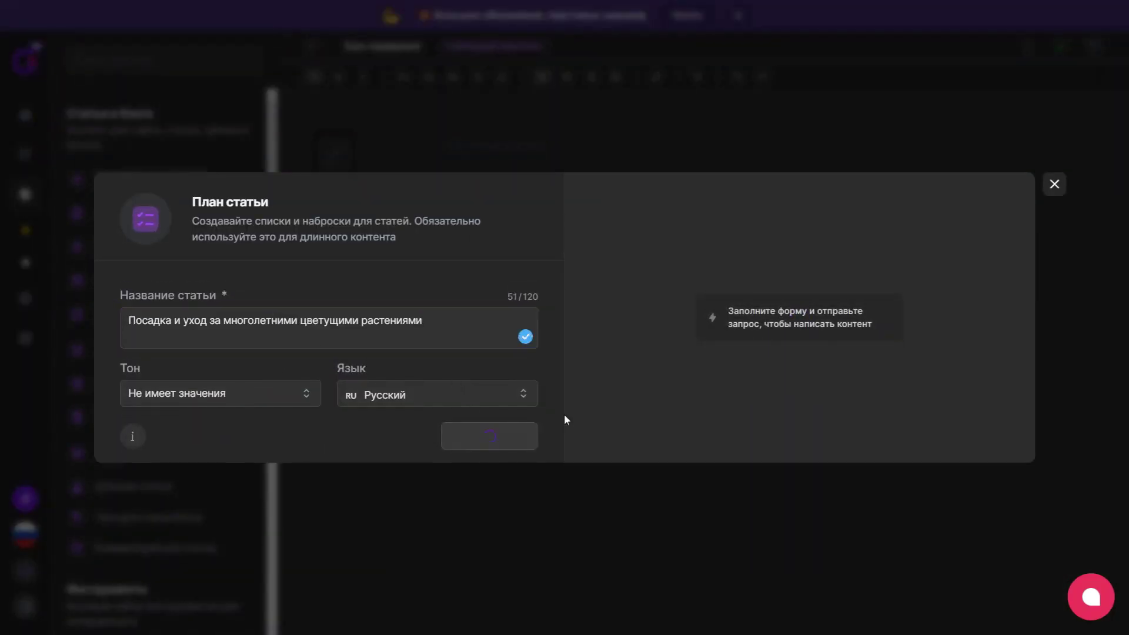
Step: Review the generated article plan, copy its full text and insert it into the editor
left_click_drag(604, 216, 668, 217)
left_click(668, 216)
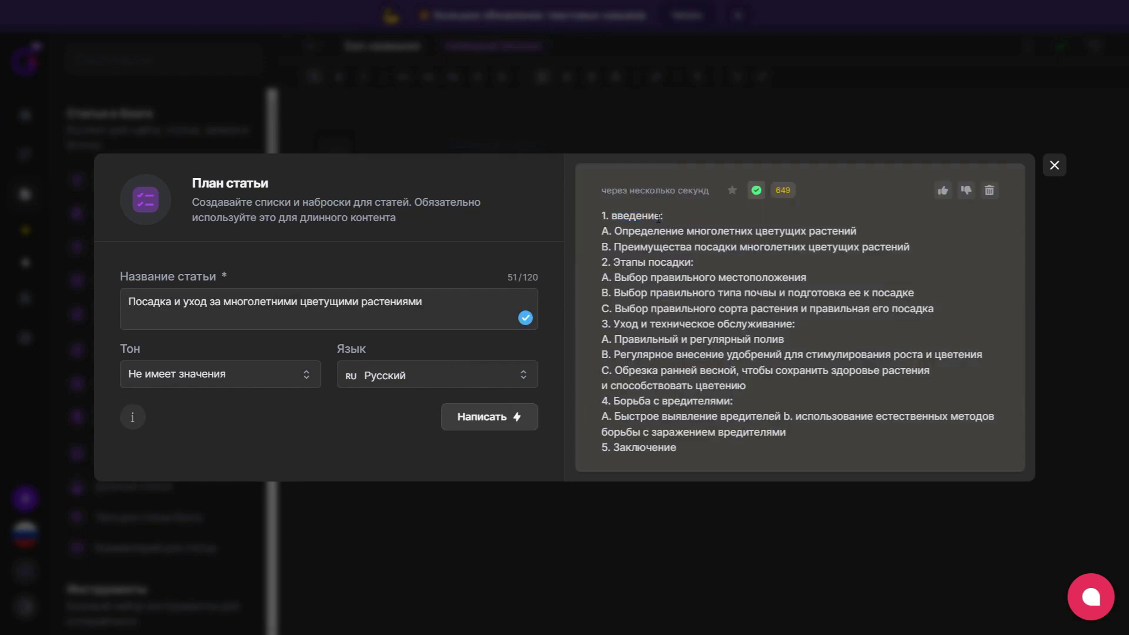
left_click_drag(607, 233, 895, 237)
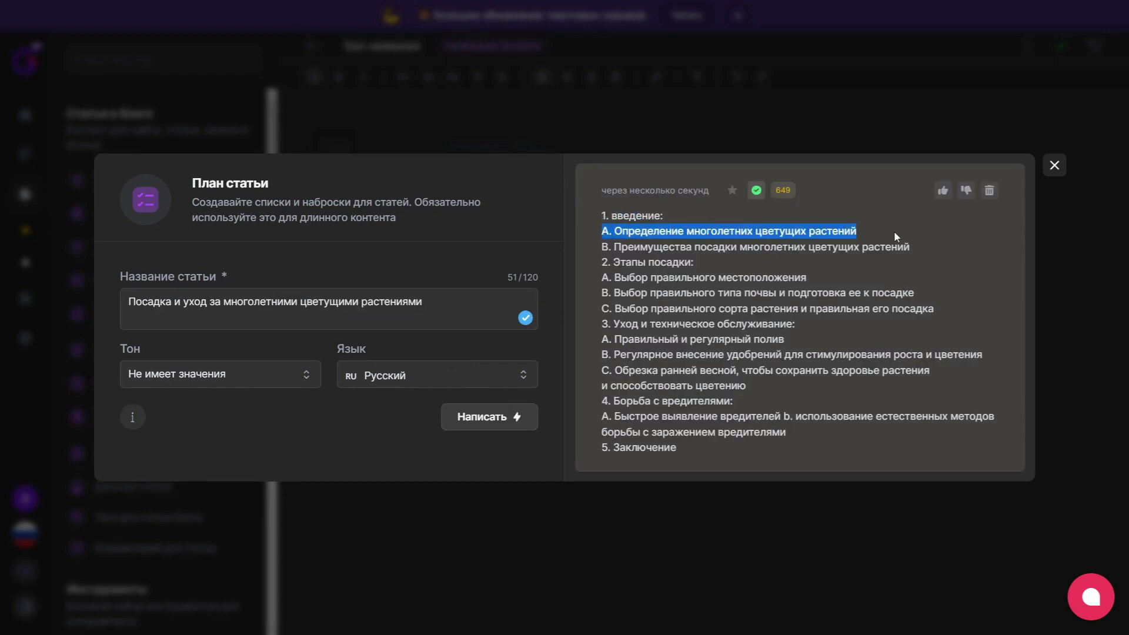
left_click_drag(595, 248, 912, 246)
left_click(912, 246)
left_click_drag(602, 215, 739, 452)
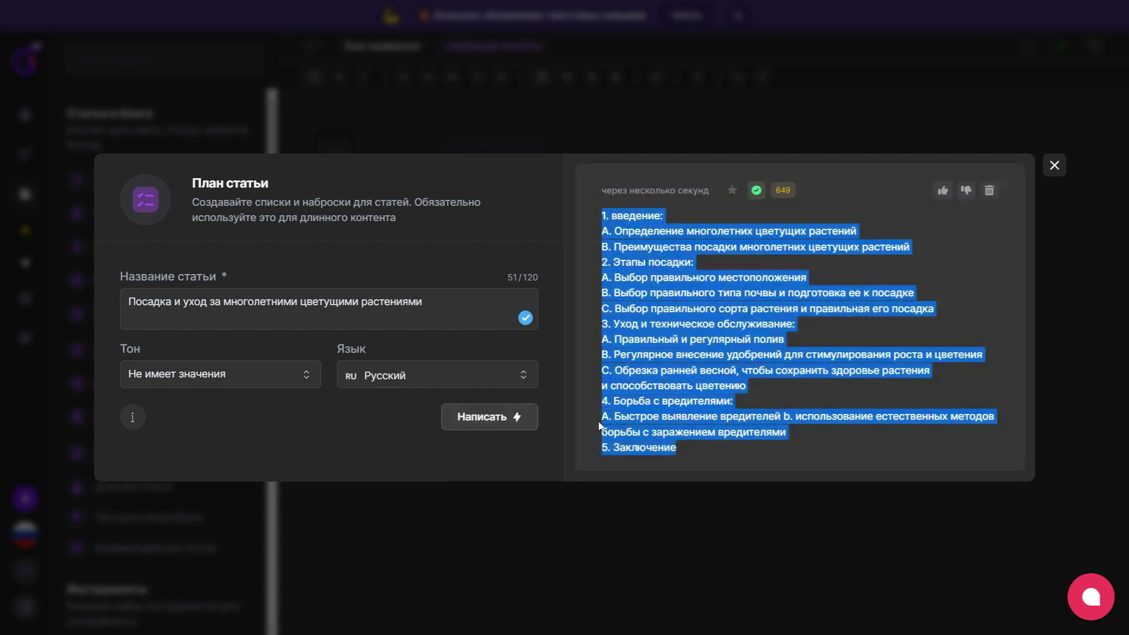
right_click(672, 322)
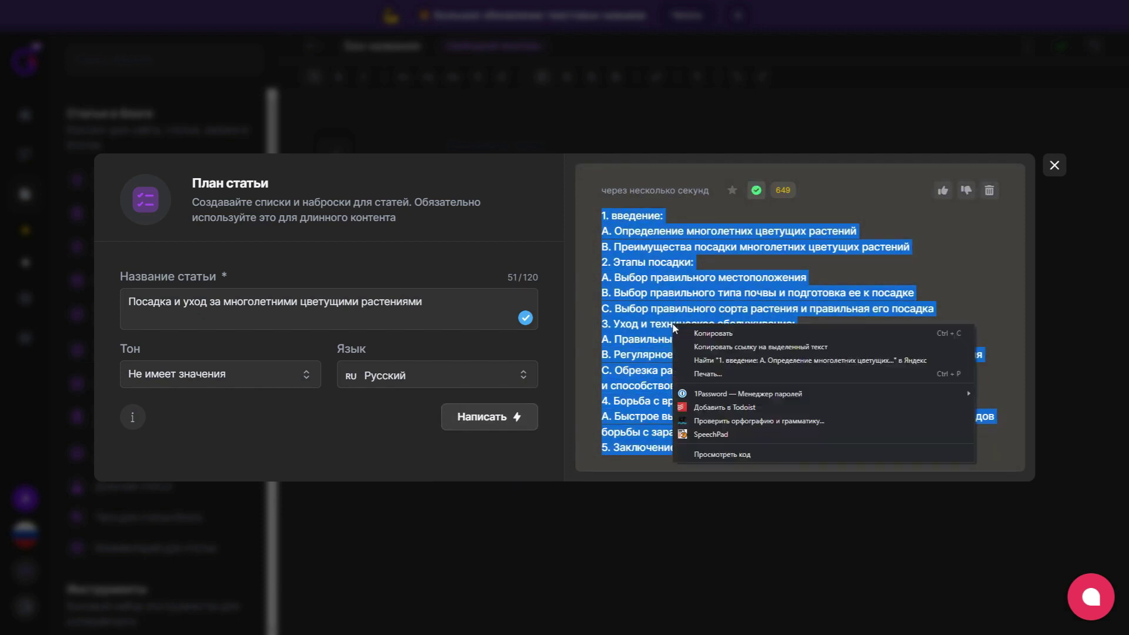
left_click(712, 333)
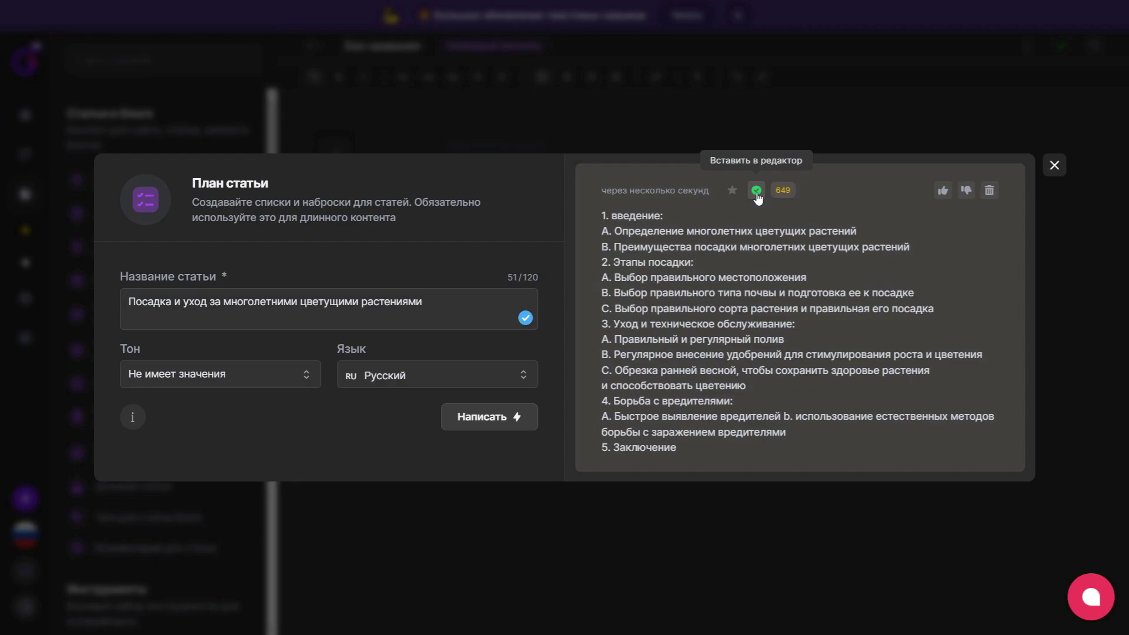
left_click(757, 190)
scroll(520, 219, "down", 3)
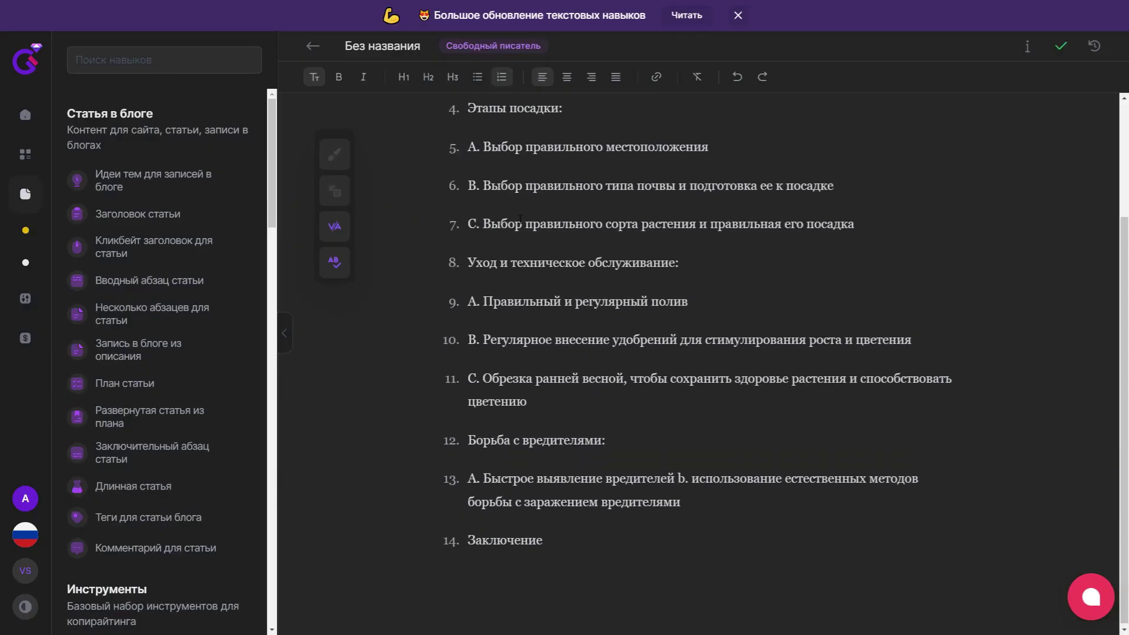
Step: Rename the document «Посадка и уход за многолетними цветущими растениями»
scroll(520, 219, "up", 3)
left_click(347, 53)
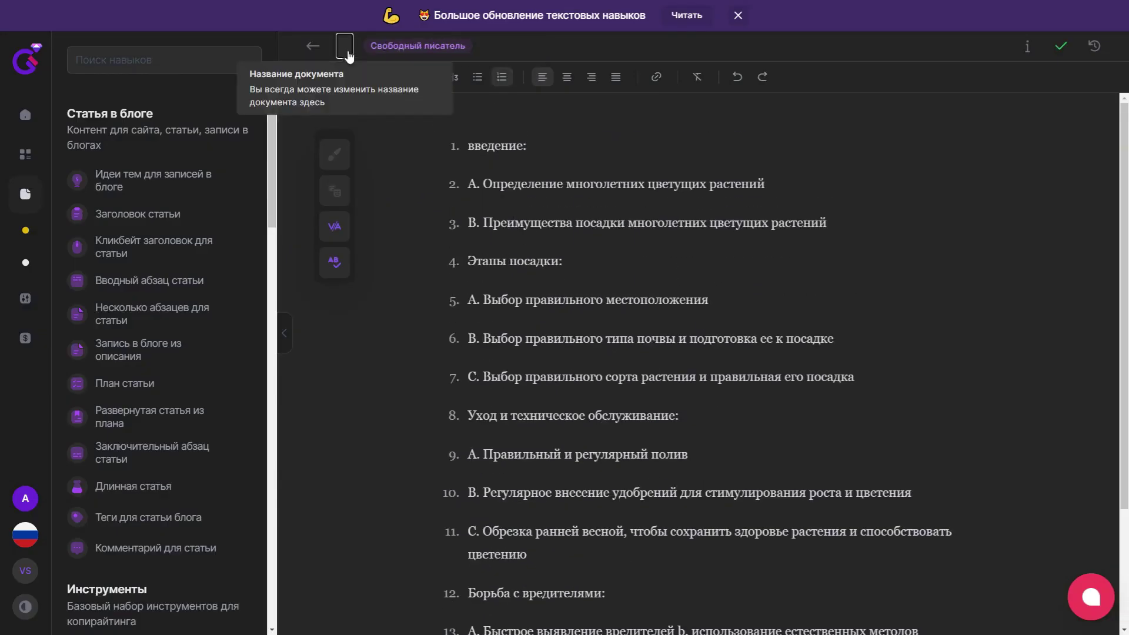
key("ctrl+v")
key("Return")
scroll(515, 248, "down", 3)
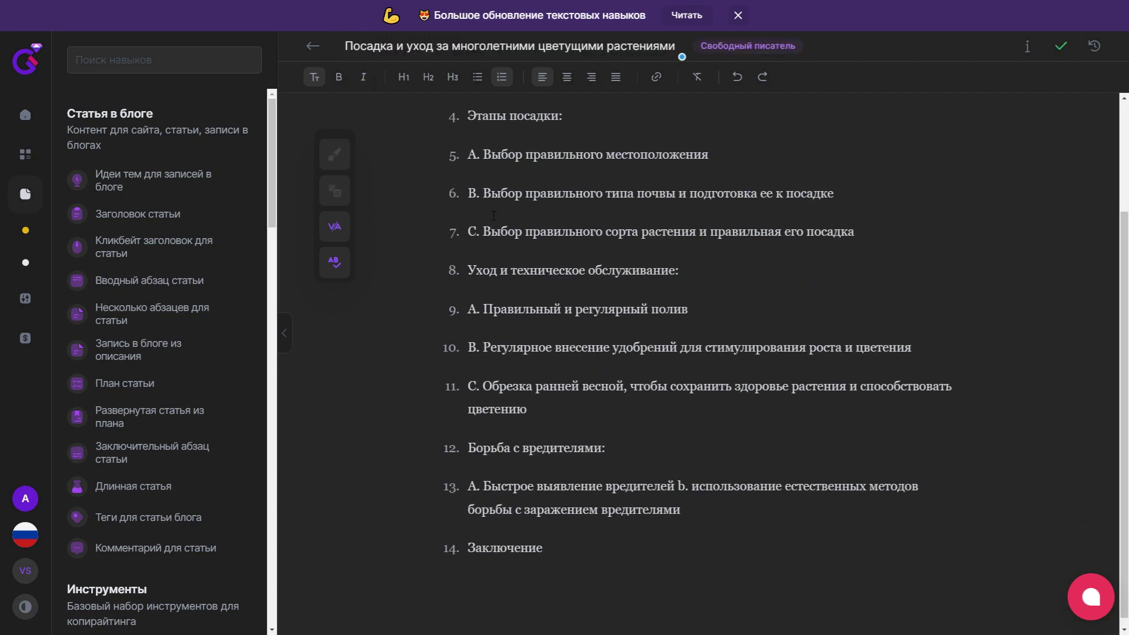
Step: Open the «Развернутая статья из плана» skill, fill in the copied plan and check its length against the 600-character limit
left_click(136, 418)
scroll(137, 419, "down", 2)
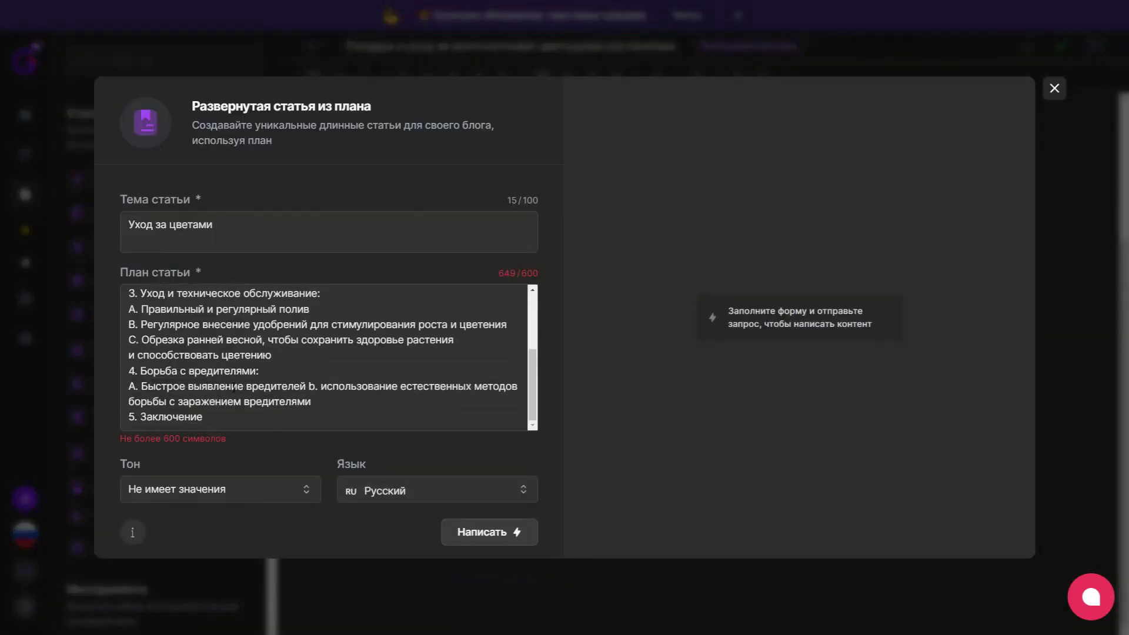
scroll(234, 388, "up", 2)
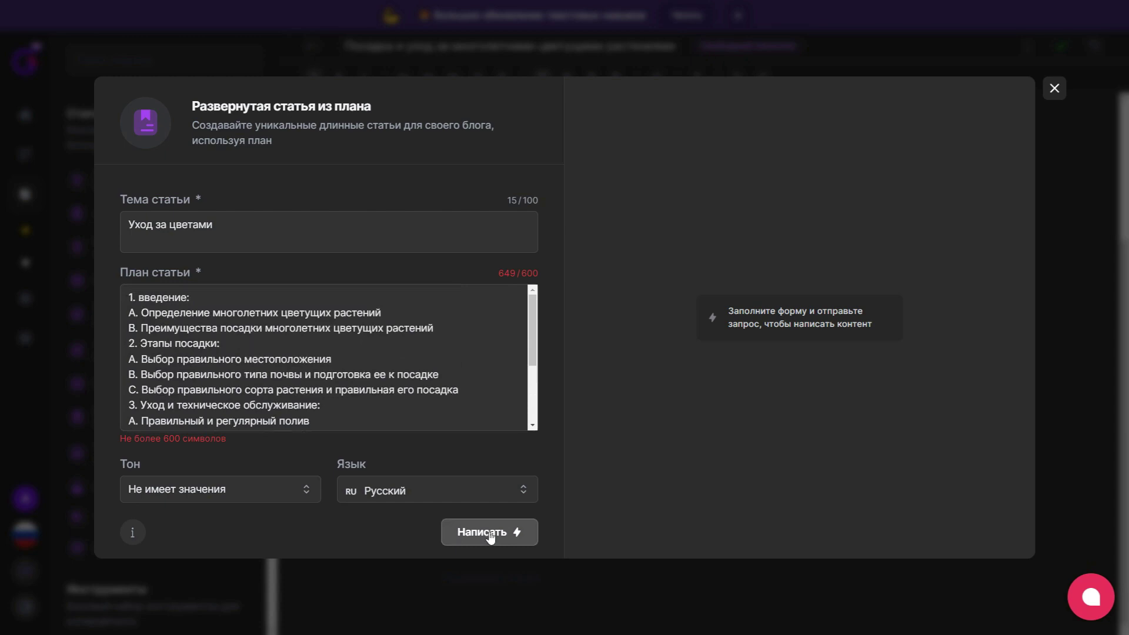
left_click_drag(500, 273, 538, 275)
Step: Shorten the plan by deleting section 4 «Борьба с вредителями» with its sub-item, and renumber «Заключение» as 4
left_click(298, 402)
scroll(265, 393, "up", 1)
scroll(188, 386, "down", 1)
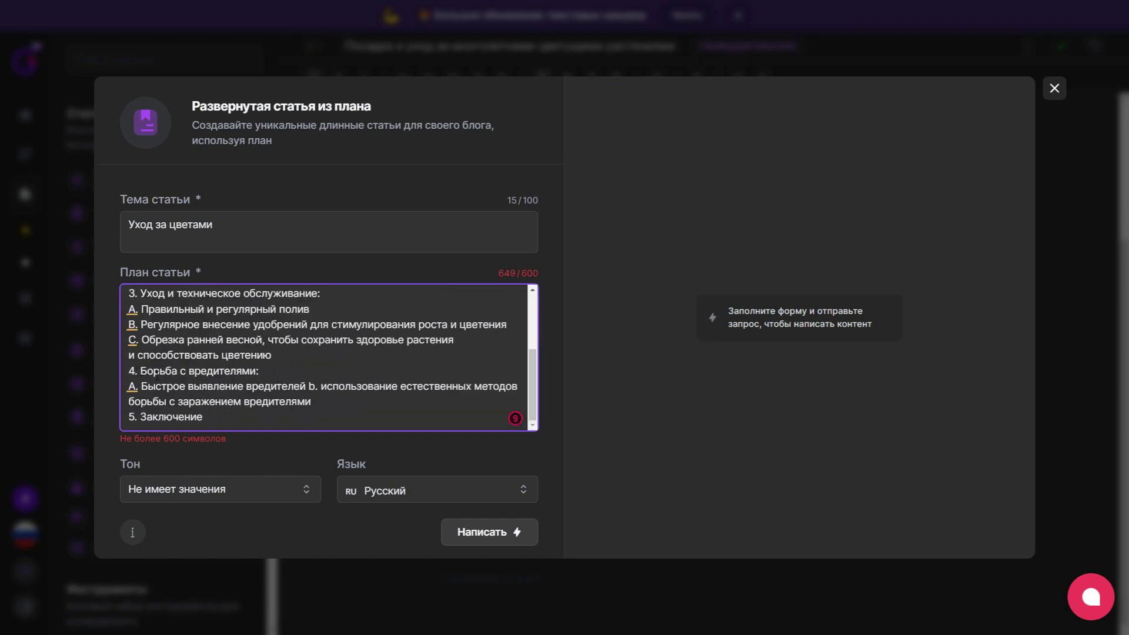
left_click_drag(142, 386, 323, 386)
left_click(332, 385)
left_click_drag(318, 387, 128, 371)
key("BackSpace")
key("BackSpace")
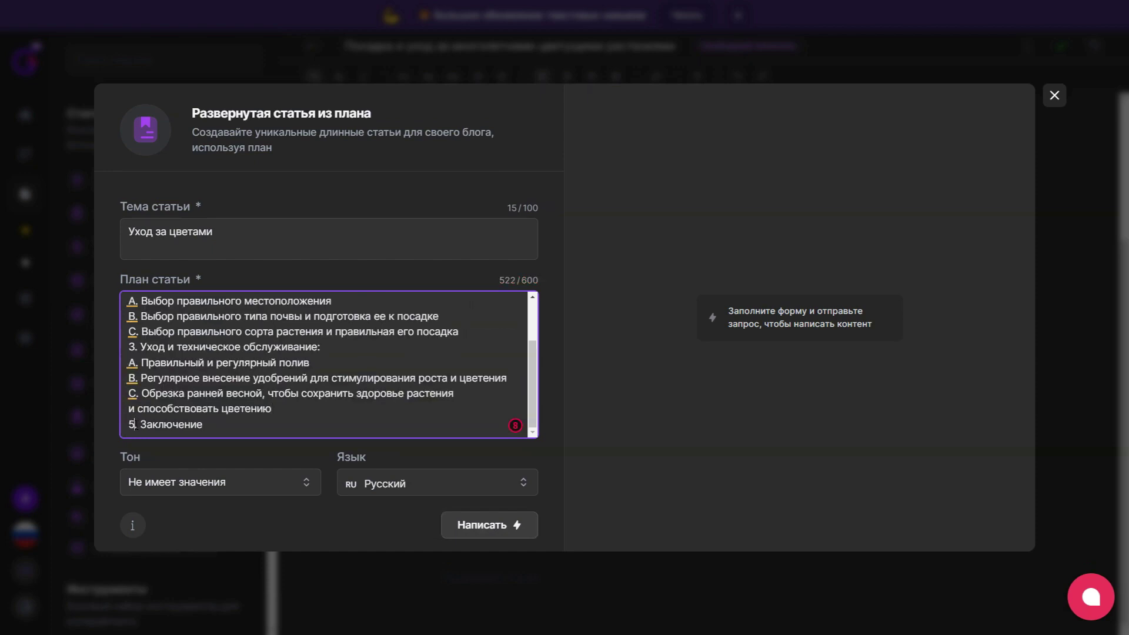
left_click(132, 425)
key("BackSpace")
type("4")
Step: Set the article topic to «Посадка и уход за многолетними цветущими растениями» and generate the full article from the plan
left_click(471, 533)
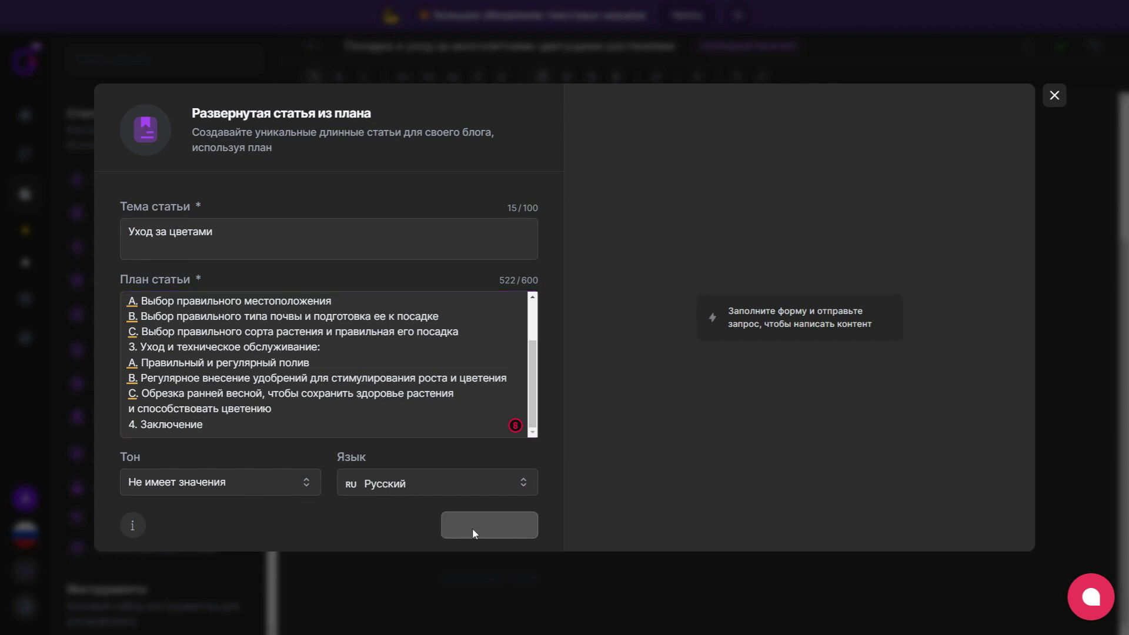
left_click_drag(215, 233, 115, 235)
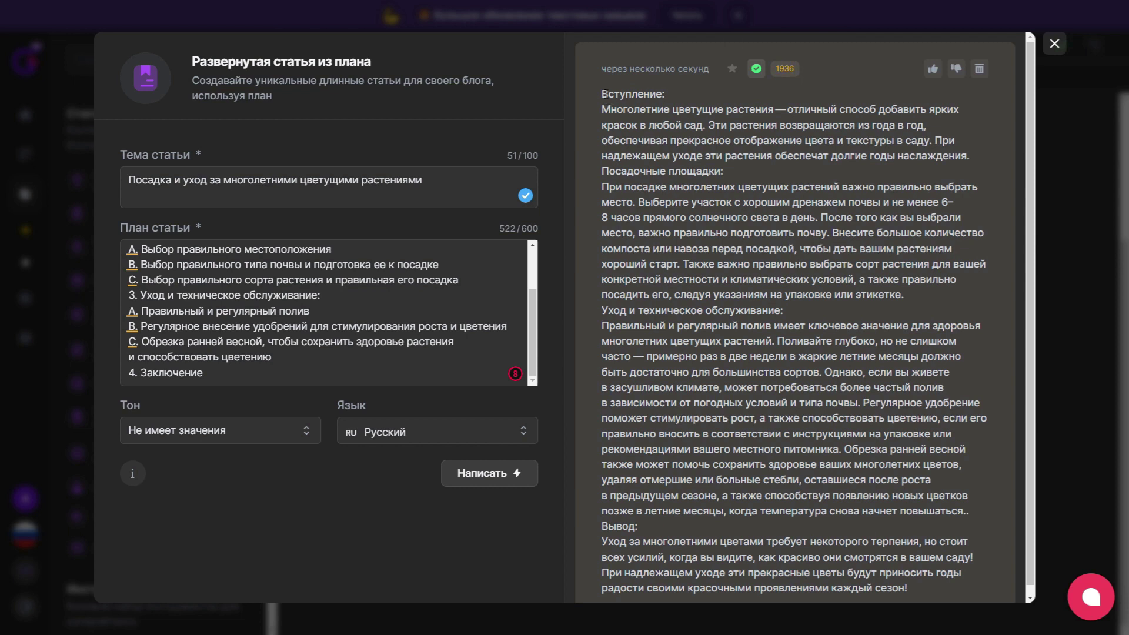
Step: Read the generated article and compare its section headings, especially «Посадочные площадки», with the points of the plan
scroll(645, 118, "down", 1)
left_click_drag(602, 162, 734, 170)
left_click_drag(609, 301, 781, 313)
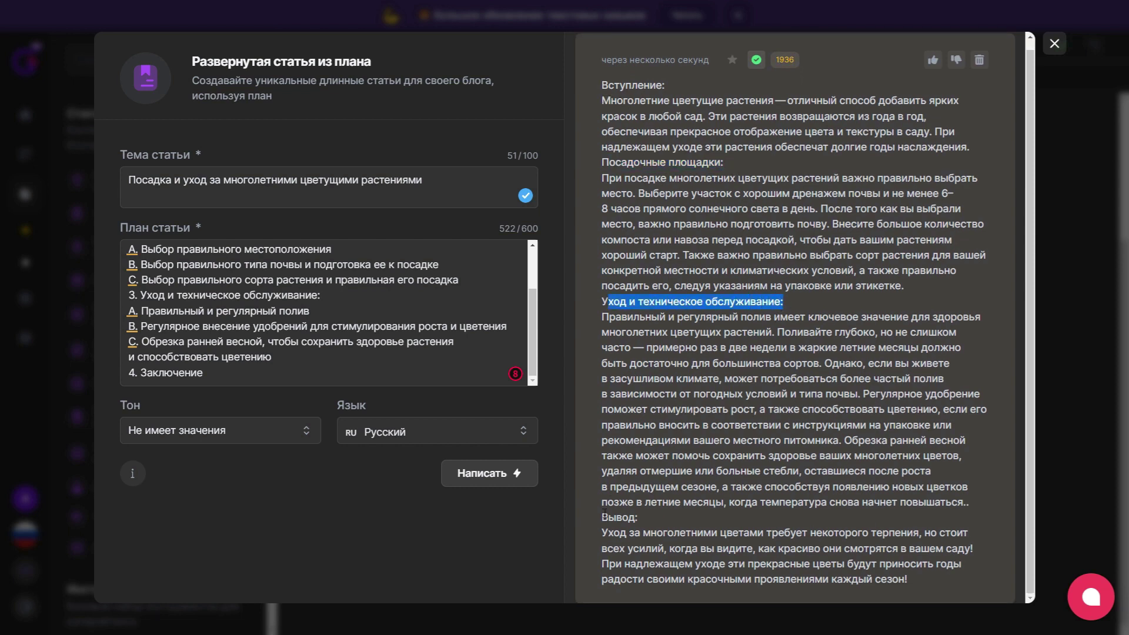
triple_click(624, 163)
triple_click(712, 166)
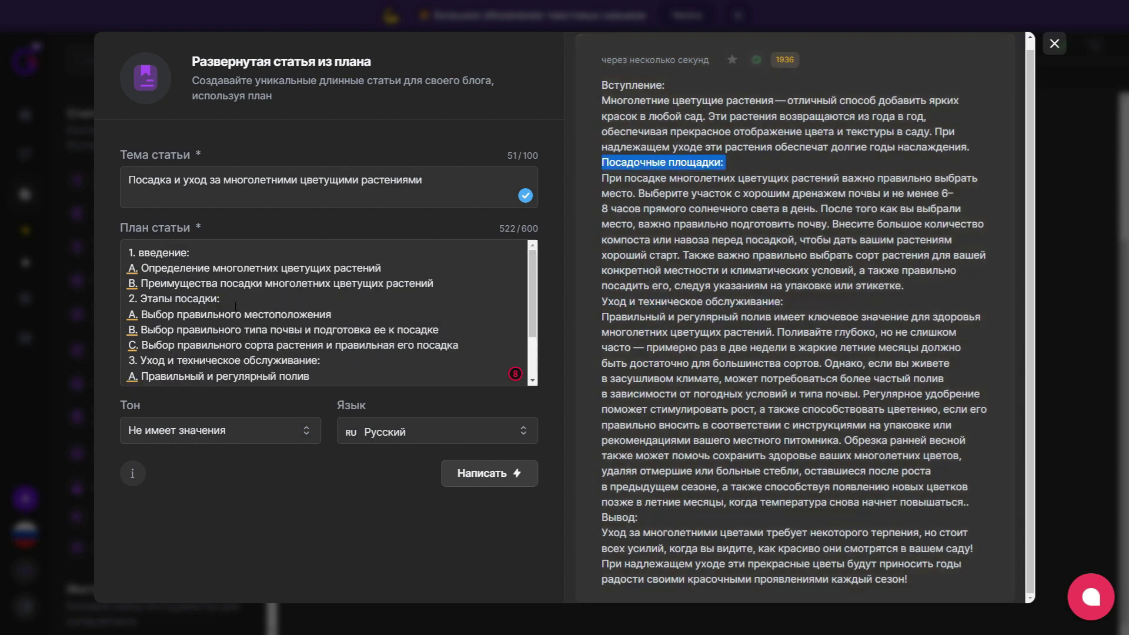
triple_click(152, 301)
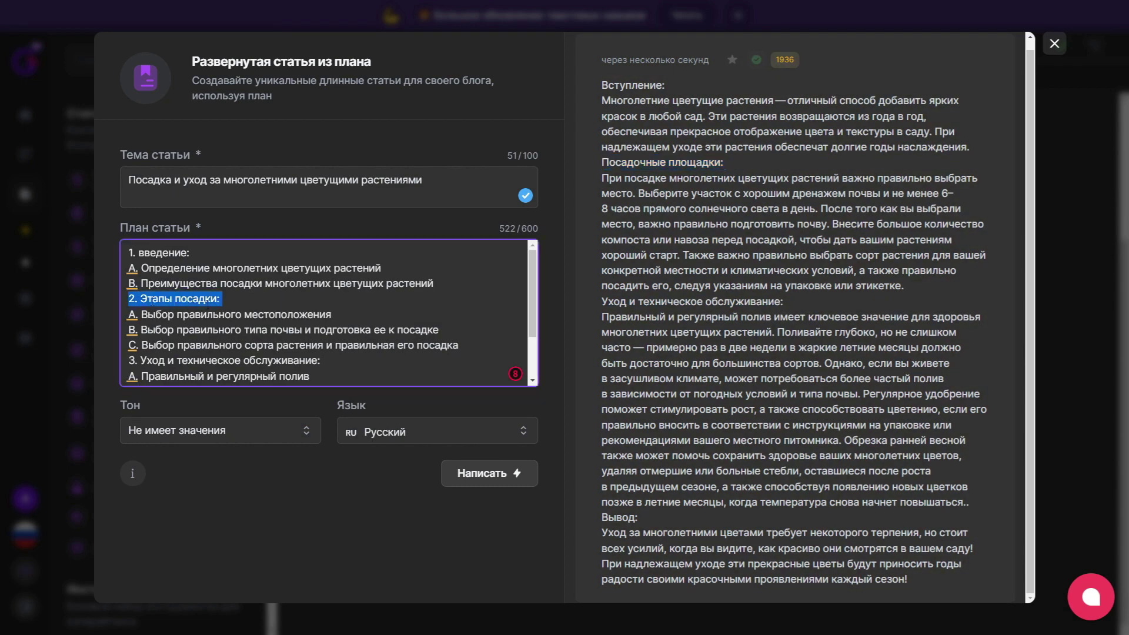
left_click_drag(141, 314, 331, 315)
triple_click(697, 164)
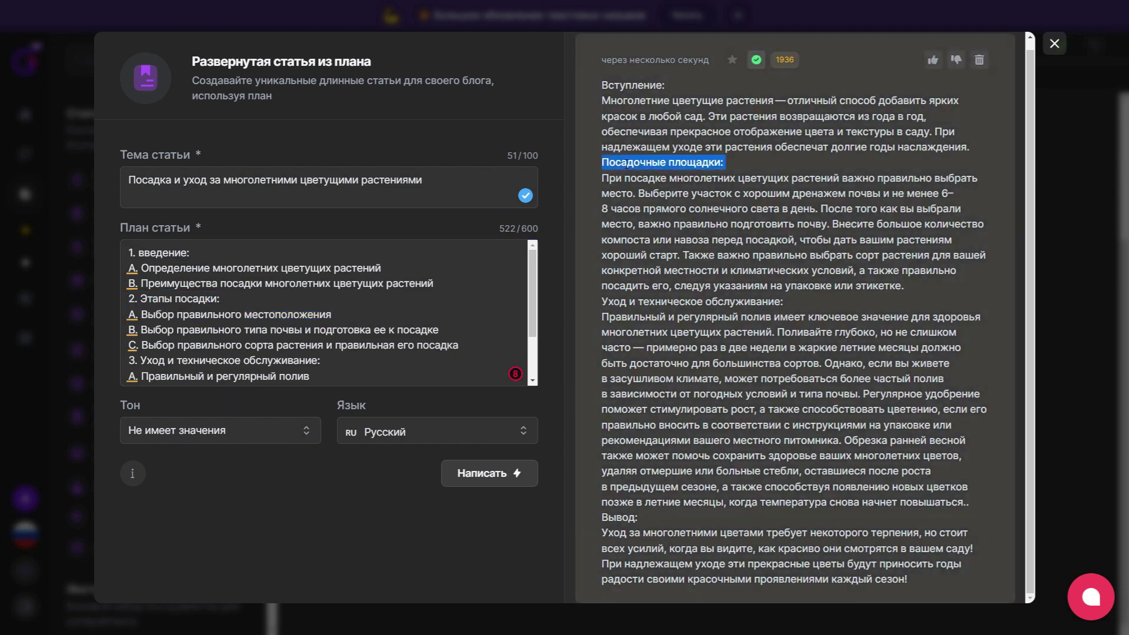
double_click(697, 164)
left_click_drag(603, 180, 819, 209)
left_click(823, 209)
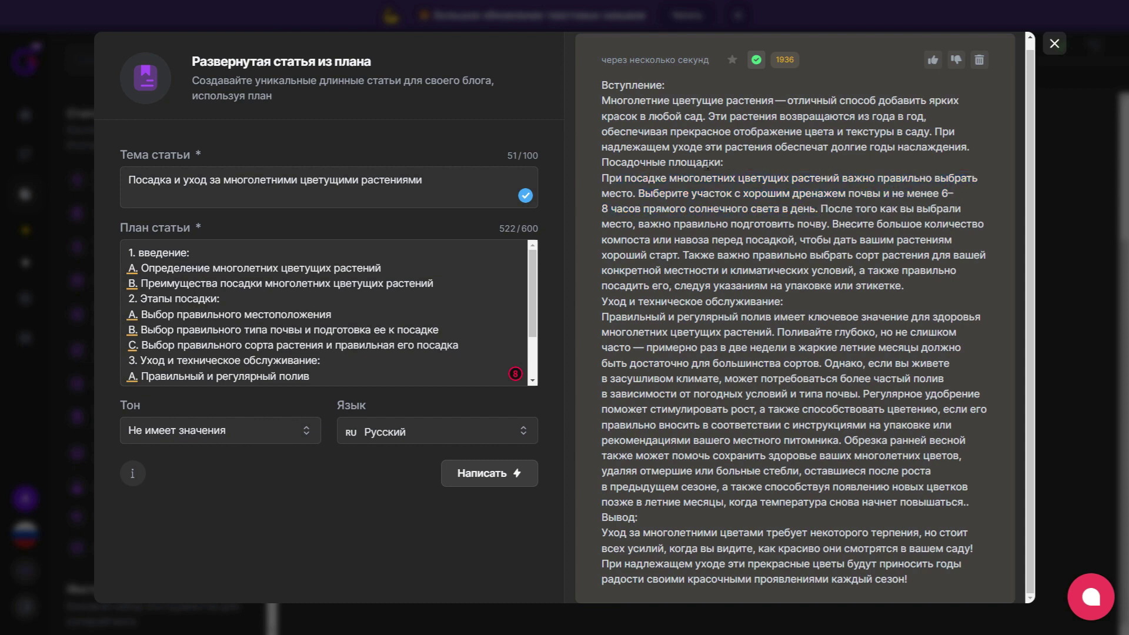
left_click_drag(721, 162, 602, 163)
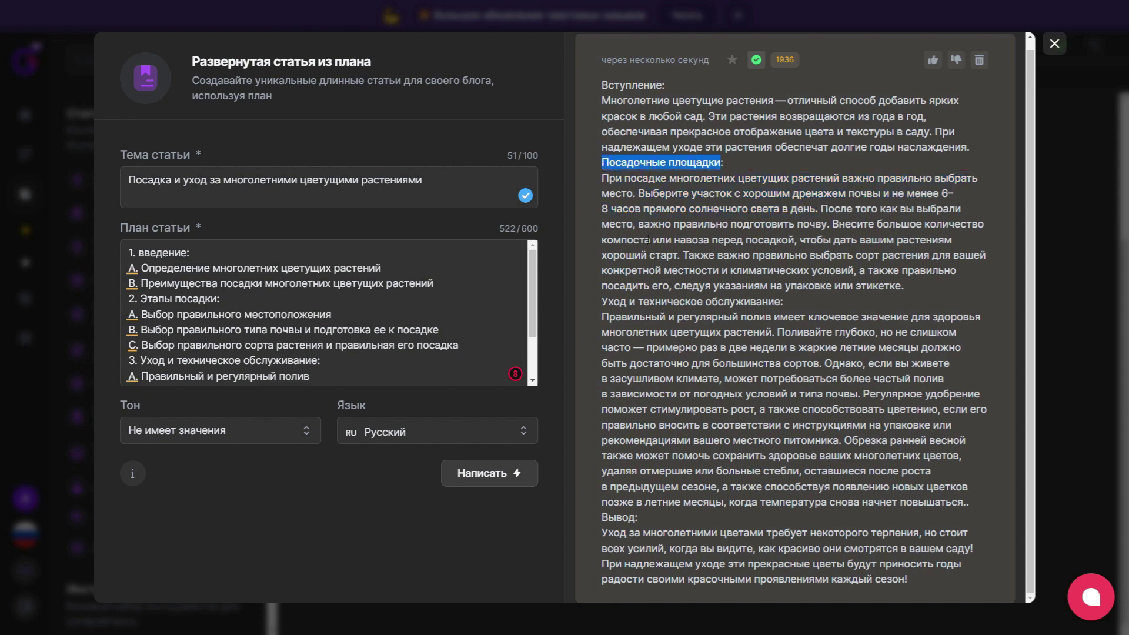
left_click(672, 225)
triple_click(732, 166)
scroll(692, 168, "up", 1)
triple_click(692, 170)
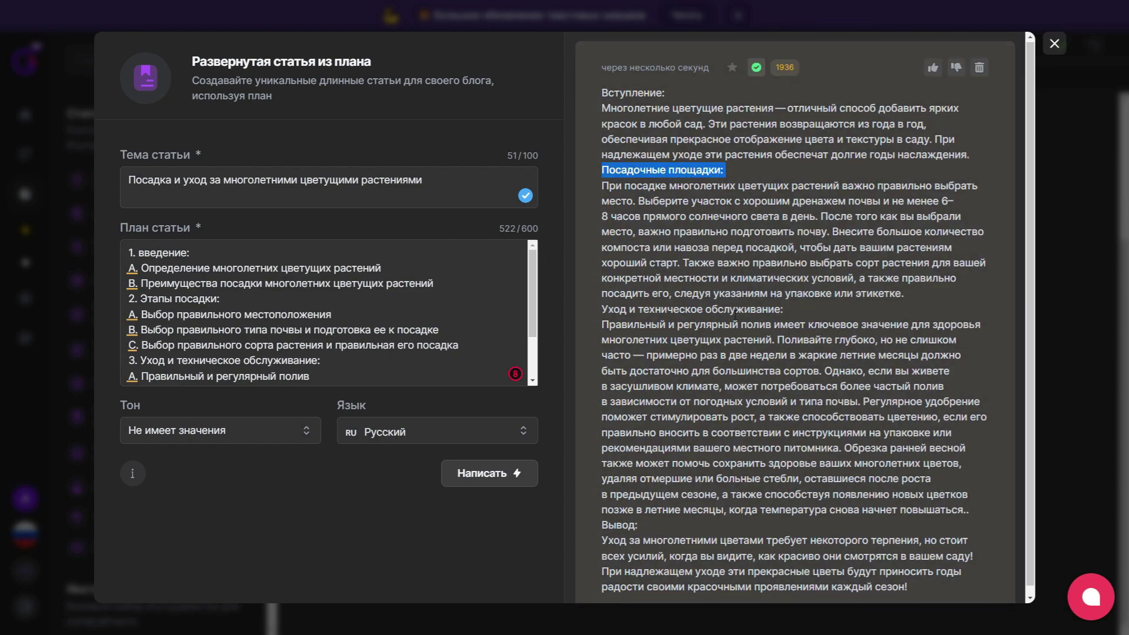
Step: Insert the generated article into the editor below the plan
left_click(756, 63)
scroll(674, 237, "down", 12)
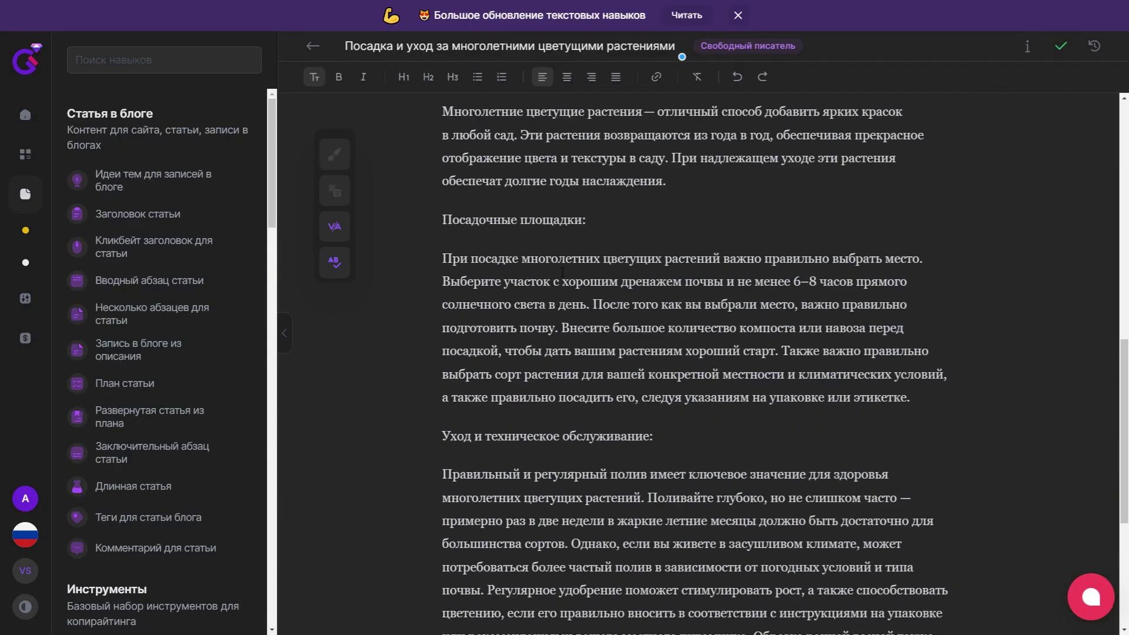
left_click_drag(665, 581, 442, 277)
Step: Replace «Посадочные площадки:» with «Место для посадки» and format it and «Уход и техническое обслуживание», without its colon, as H2 headings
double_click(528, 435)
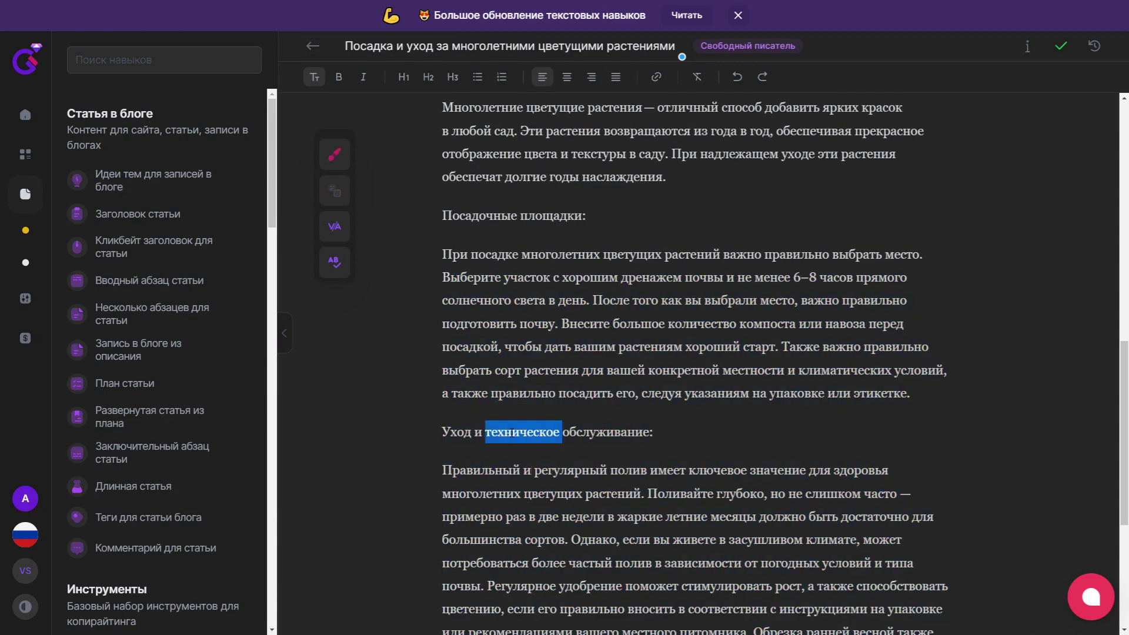
left_click(463, 431)
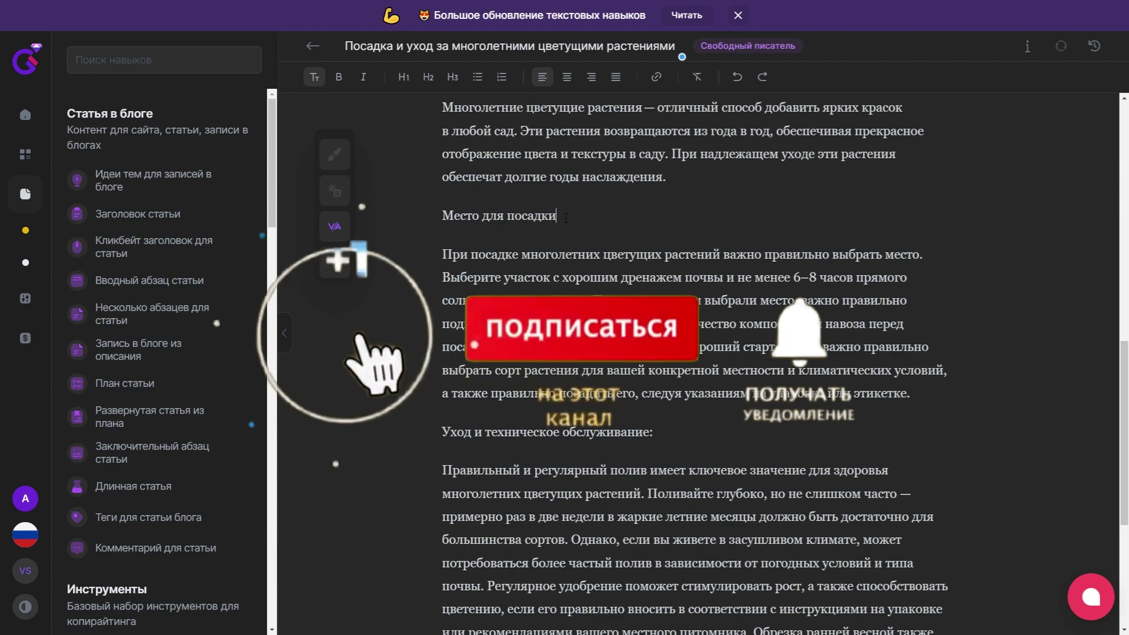
left_click_drag(580, 218, 441, 216)
left_click(404, 79)
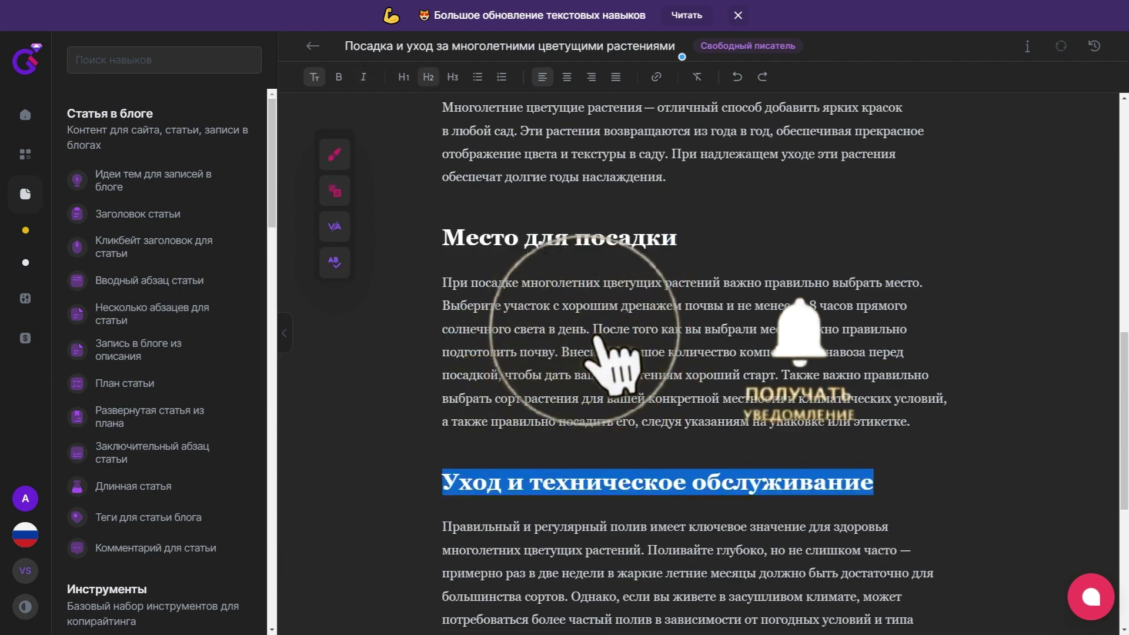
Step: Delete the «Вступление» heading line above the article's opening paragraph
scroll(588, 352, "up", 4)
left_click(526, 298)
left_click_drag(526, 298, 442, 303)
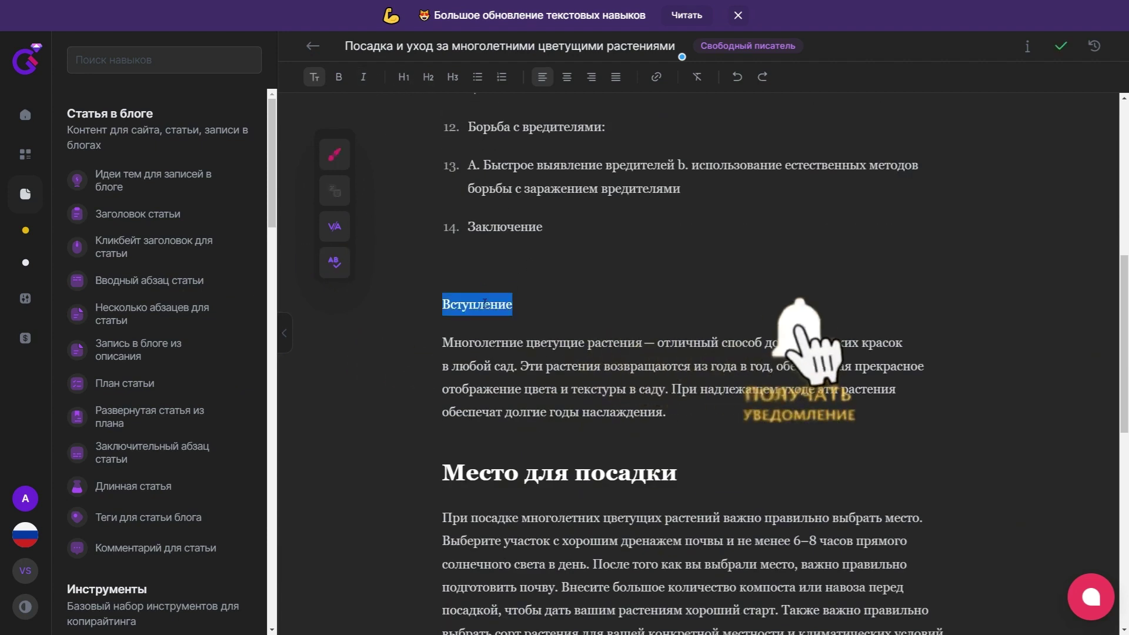
key("BackSpace")
key("BackSpace")
scroll(456, 298, "down", 3)
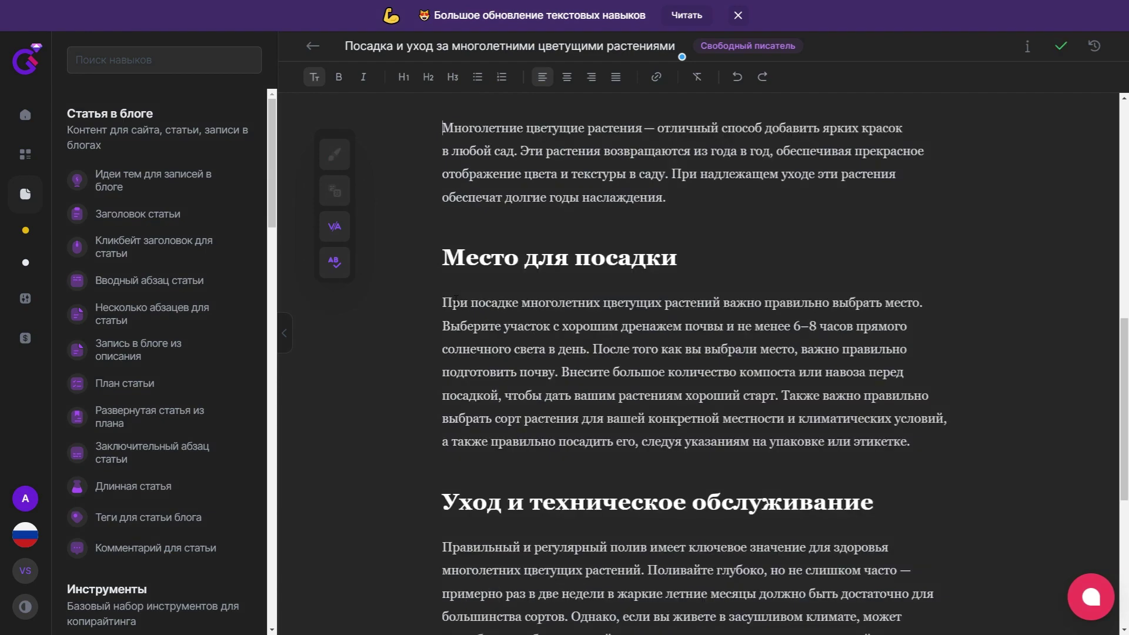
Step: Format the «Вывод» heading near the end of the article as H2
scroll(456, 299, "down", 6)
left_click(574, 451)
scroll(574, 451, "up", 6)
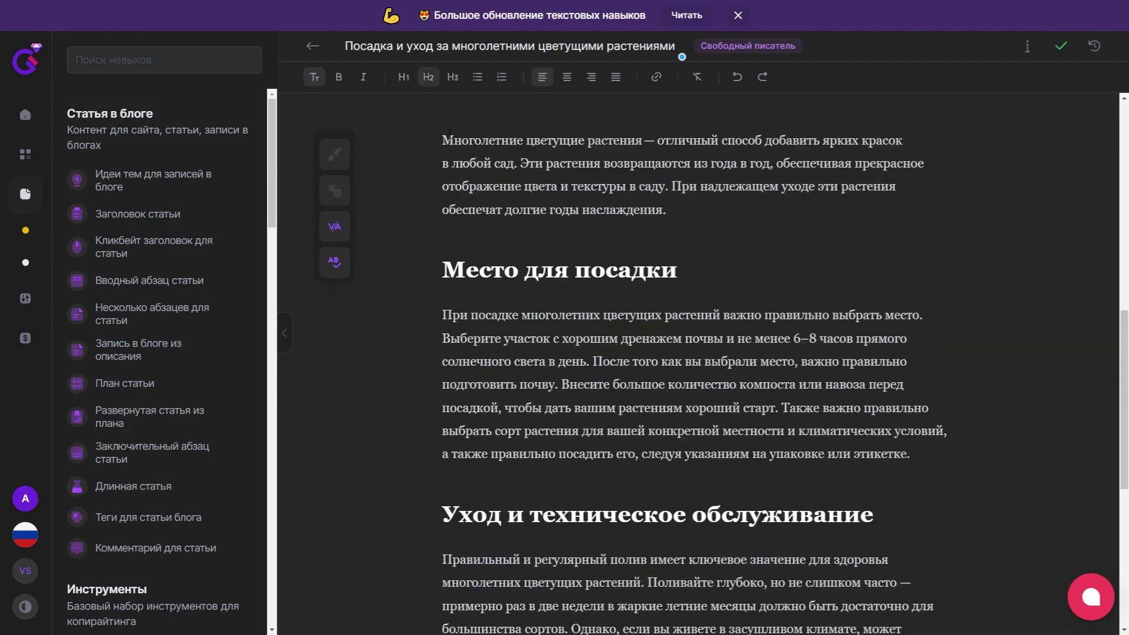
Step: Review the formatted article from the opening paragraph through the planting and care sections to the conclusion
left_click_drag(442, 140, 789, 579)
left_click(790, 579)
scroll(535, 416, "up", 6)
scroll(585, 371, "down", 6)
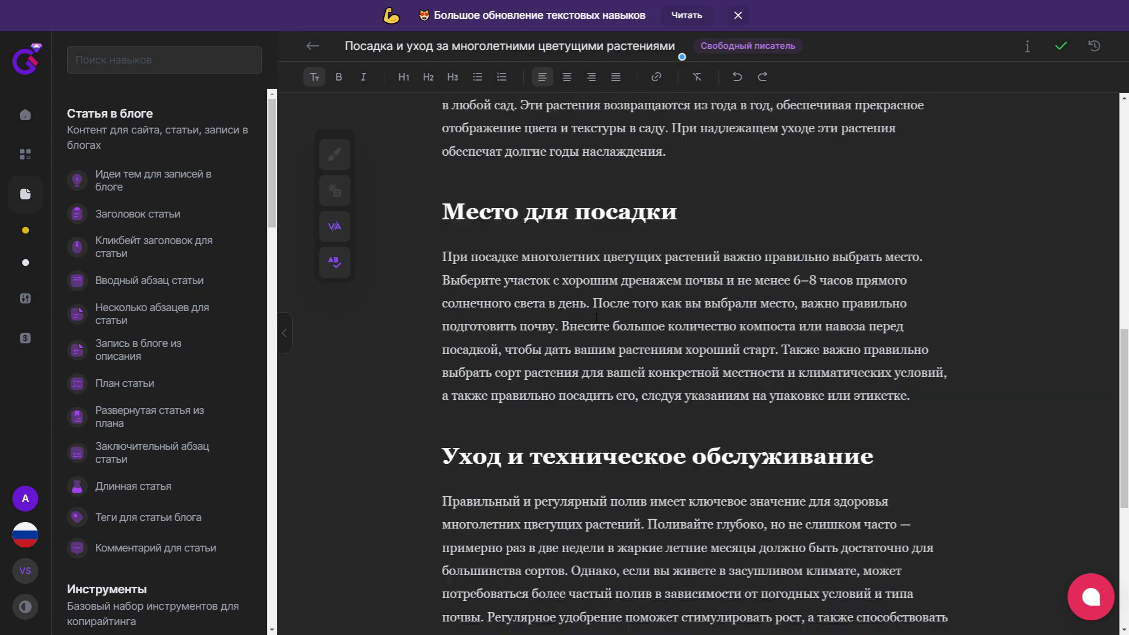
left_click(670, 592)
scroll(672, 530, "down", 2)
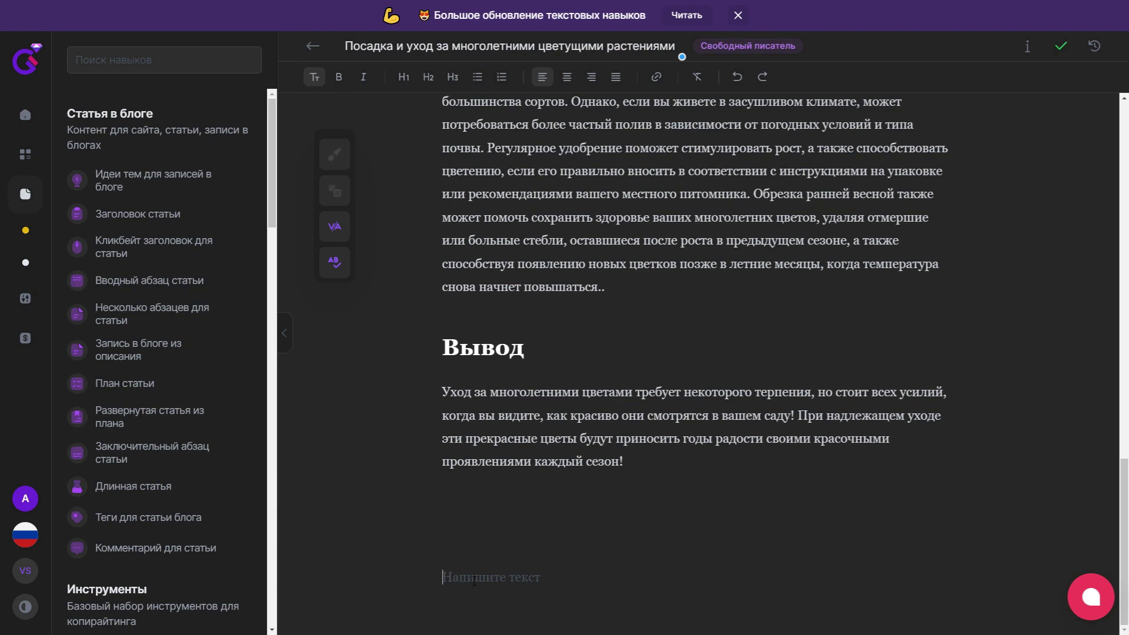
Step: Copy «Определение многолетних цветущих растений» from the plan's second item and paste it below the conclusion, followed by a new empty line
scroll(490, 367, "up", 15)
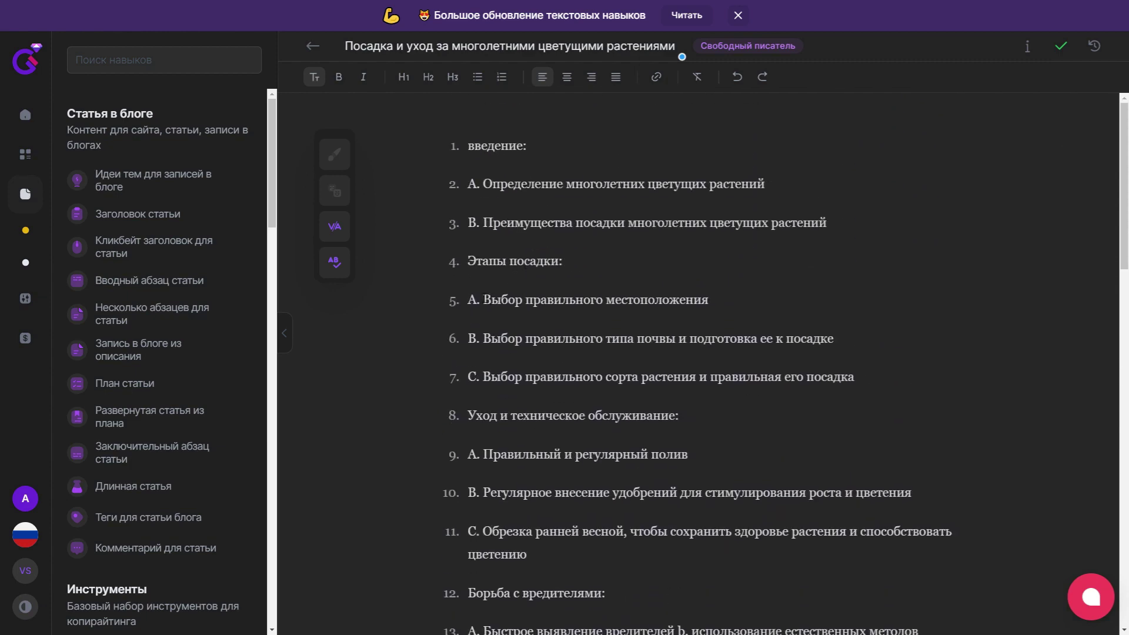
left_click_drag(484, 184, 764, 185)
key("ctrl+c")
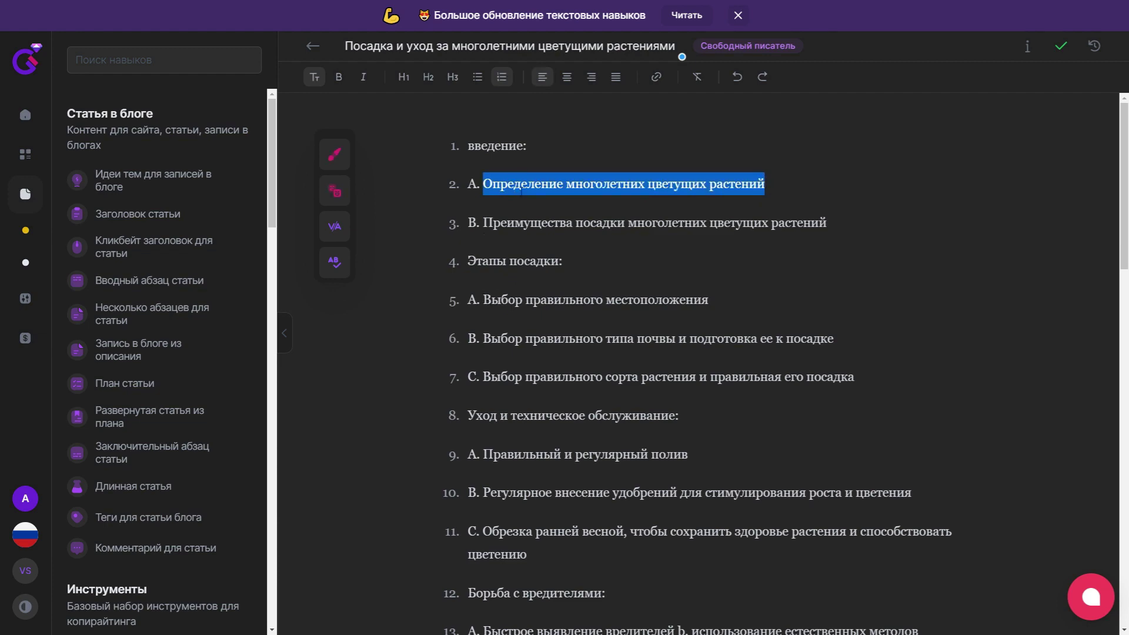
scroll(627, 294, "down", 20)
left_click(538, 579)
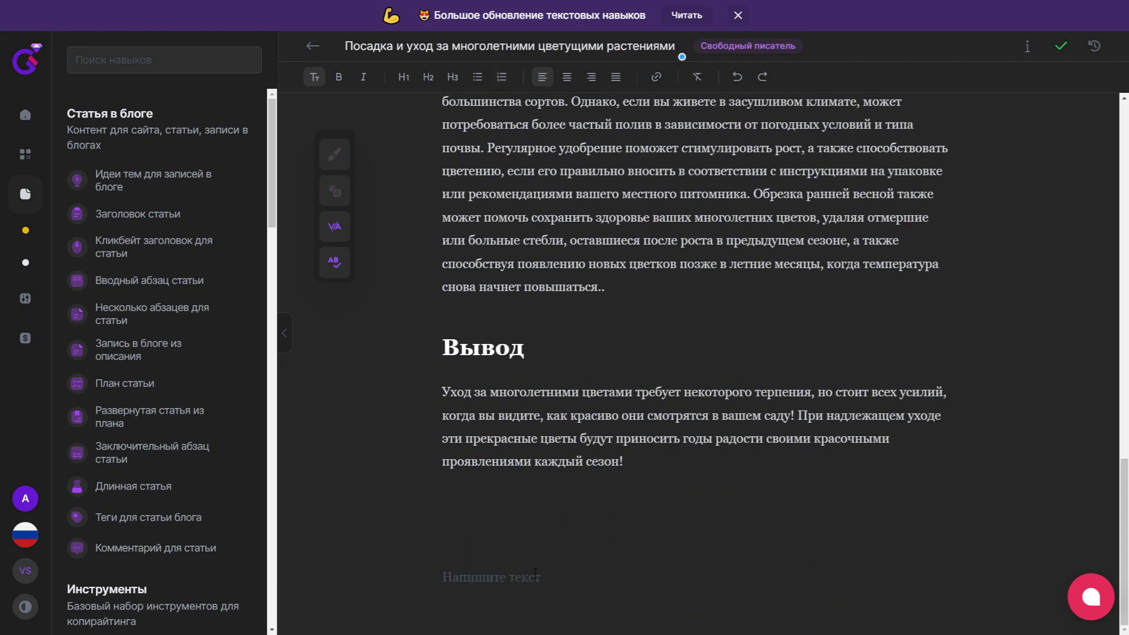
key("ctrl+v")
key("Return")
key("Return")
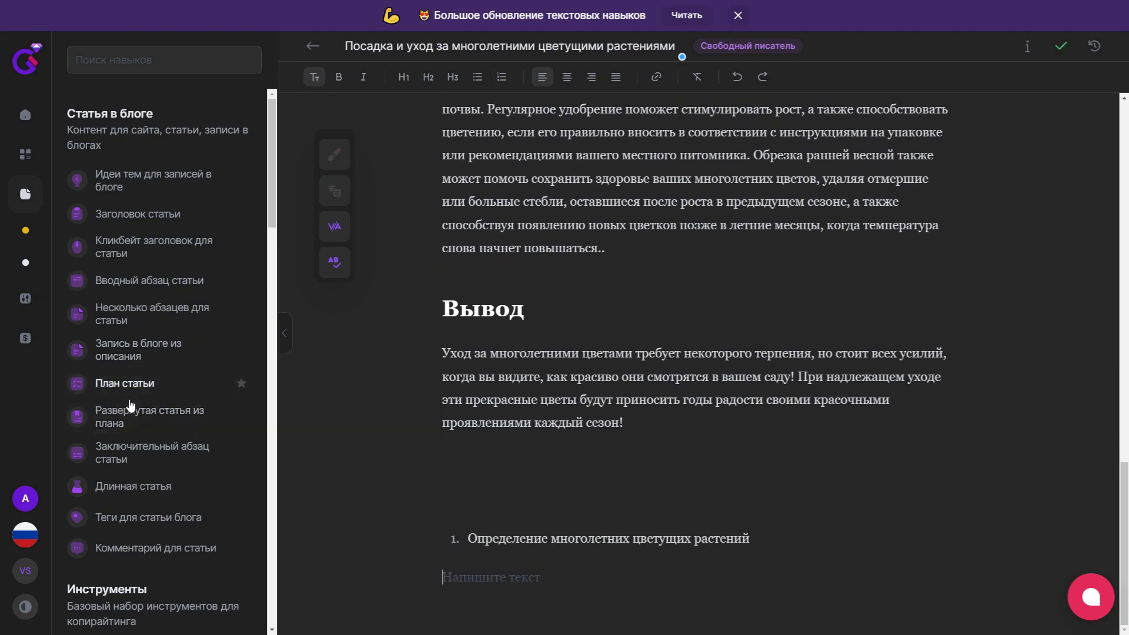
Step: Open the «Несколько абзацев для статьи» skill and set the article title to «Определение многолетних цветущих растений»
left_click(132, 318)
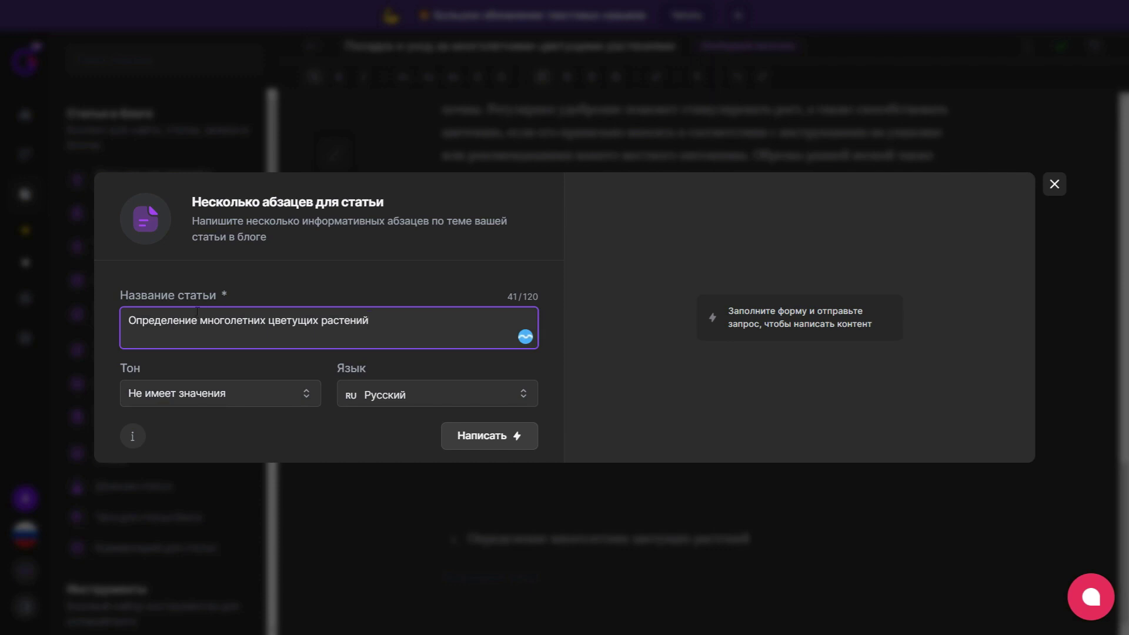
triple_click(196, 314)
left_click(454, 330)
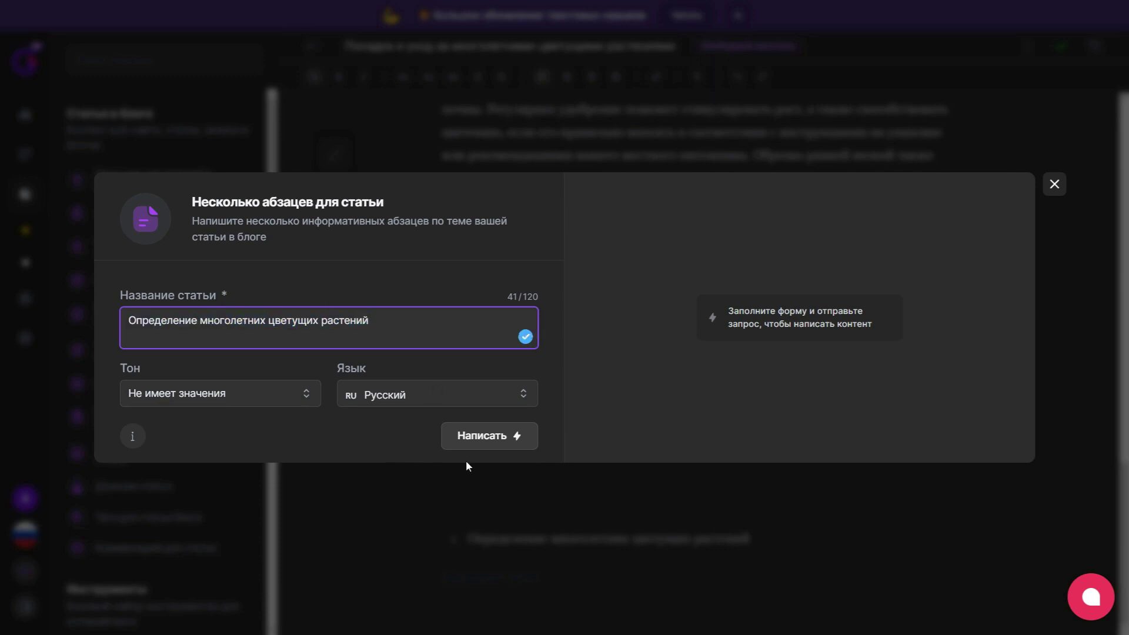